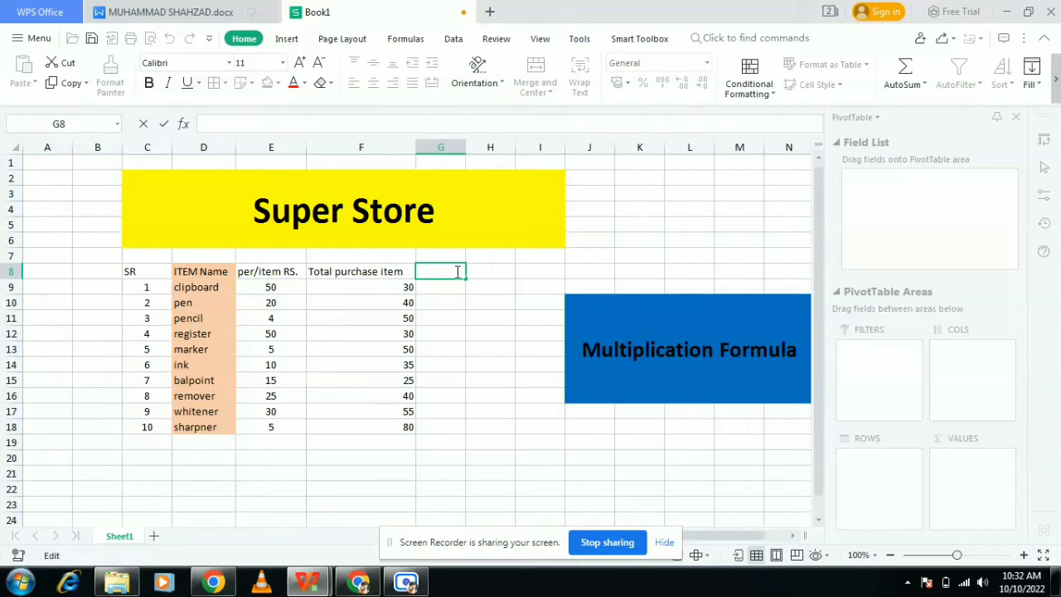
Examine the Total purchase item column and the clipboard row's name, per-item price and purchased quantity
click(378, 274)
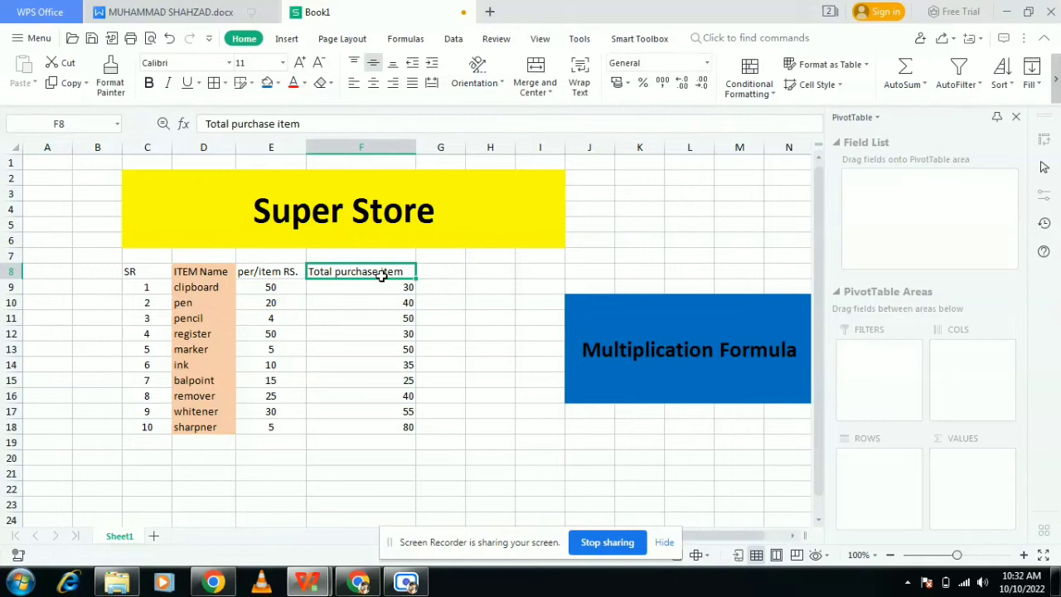
drag(392, 293, 381, 412)
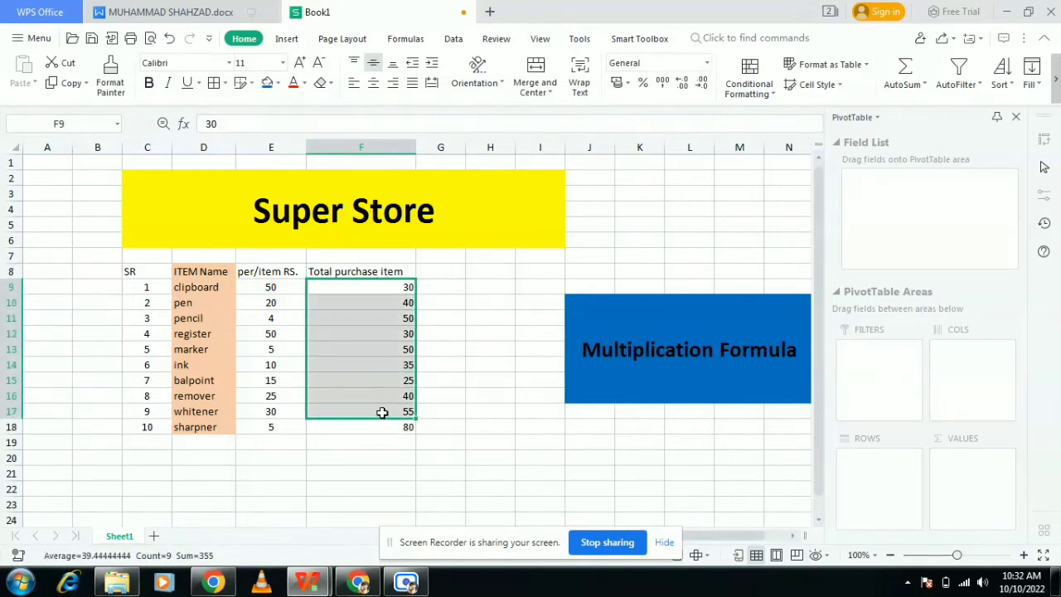
click(445, 455)
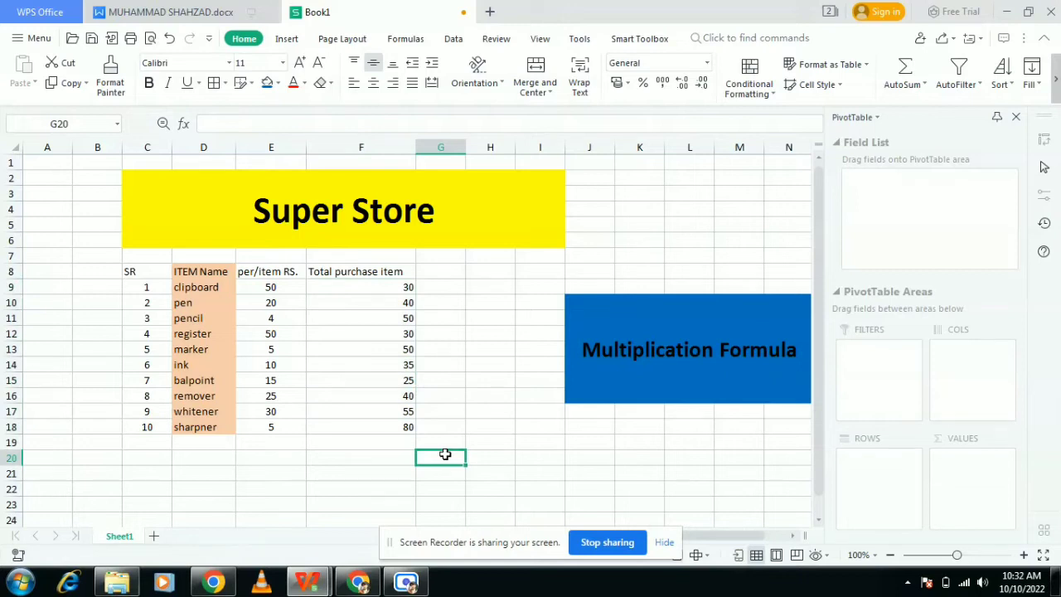
click(265, 287)
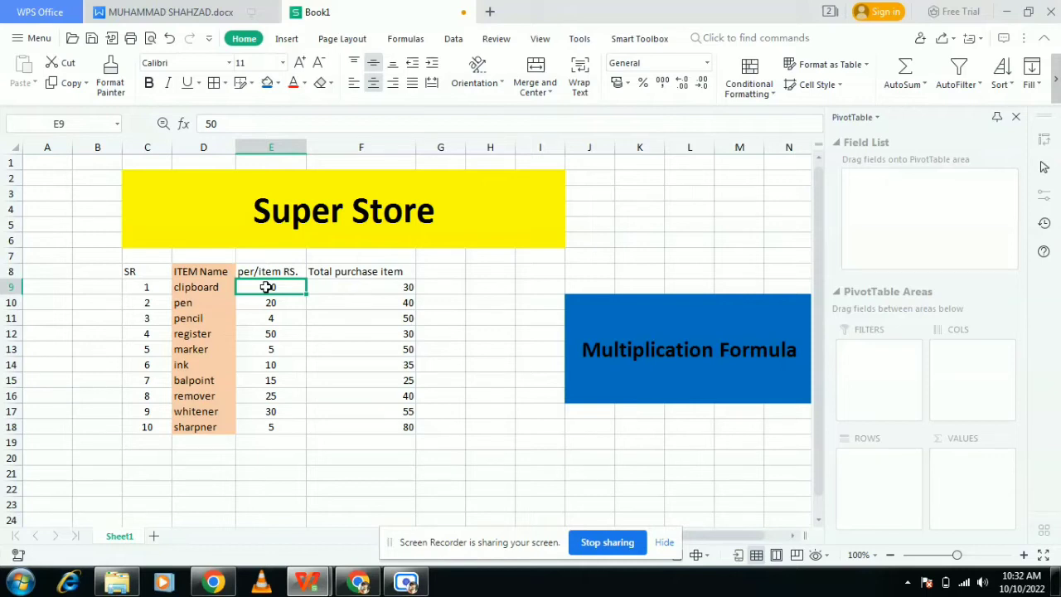
click(383, 290)
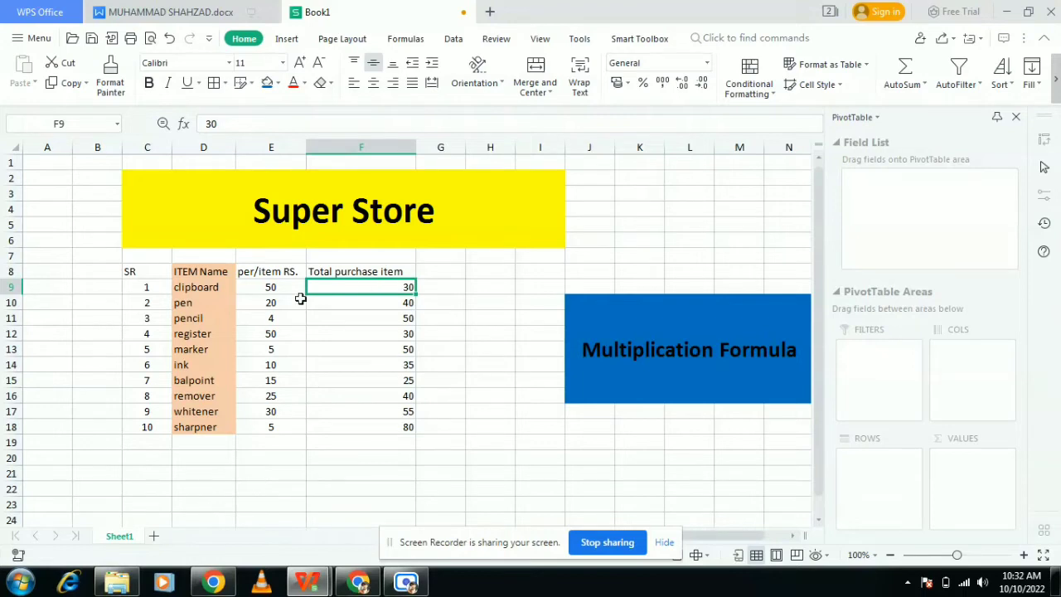
click(207, 287)
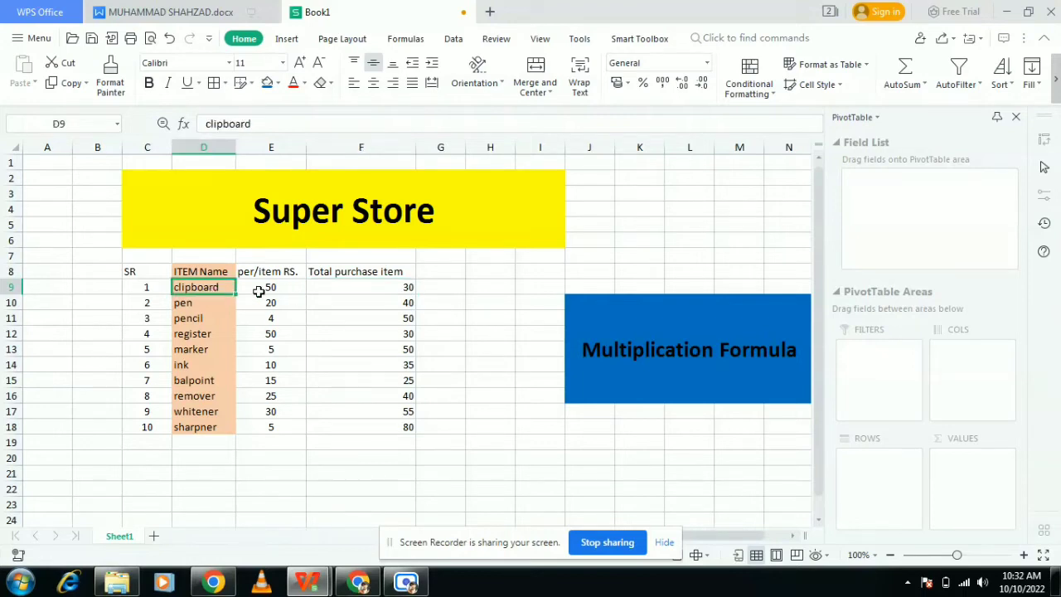
click(260, 291)
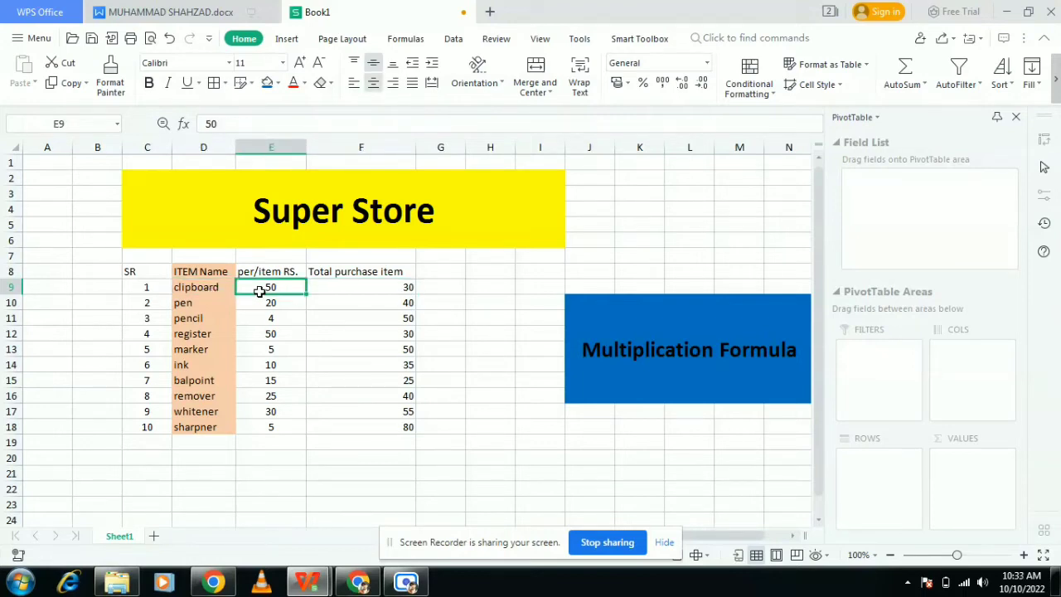
click(332, 294)
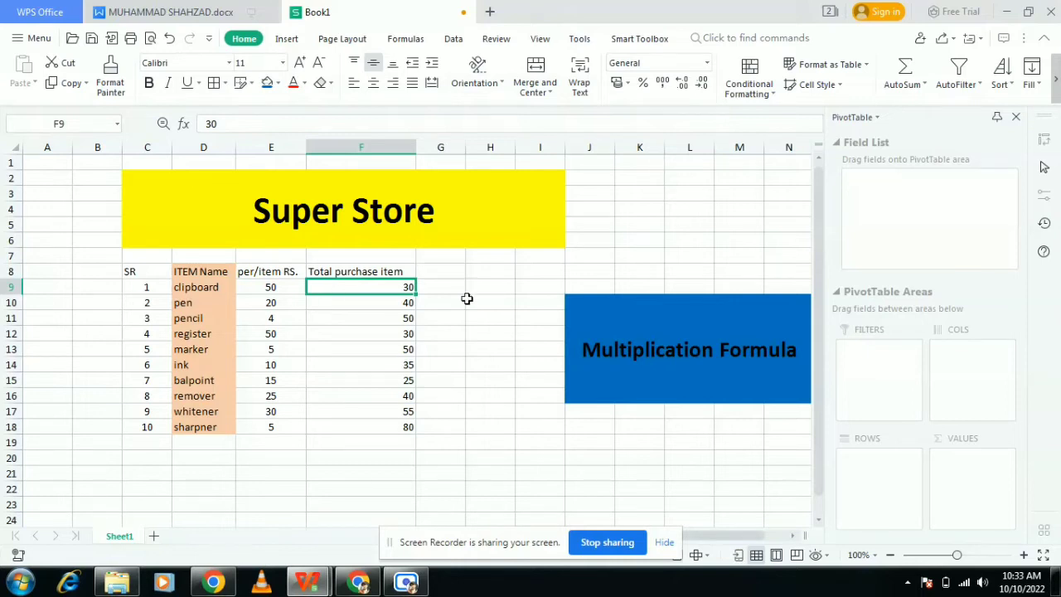
Enter the formula =E9*F9 in cell G9 to multiply the clipboard's per-item price by its purchased quantity
click(441, 291)
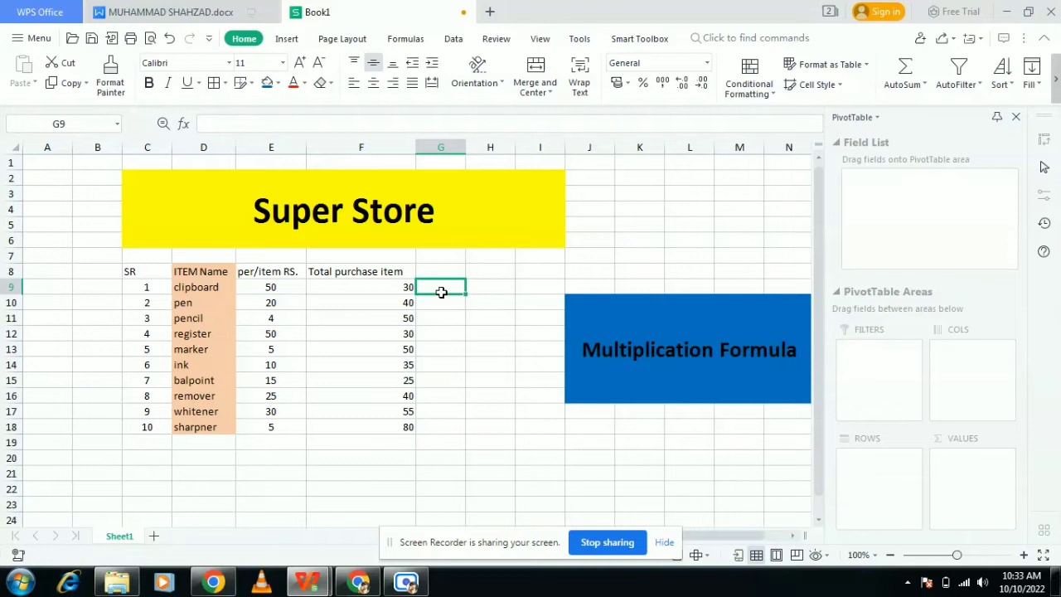
text(=)
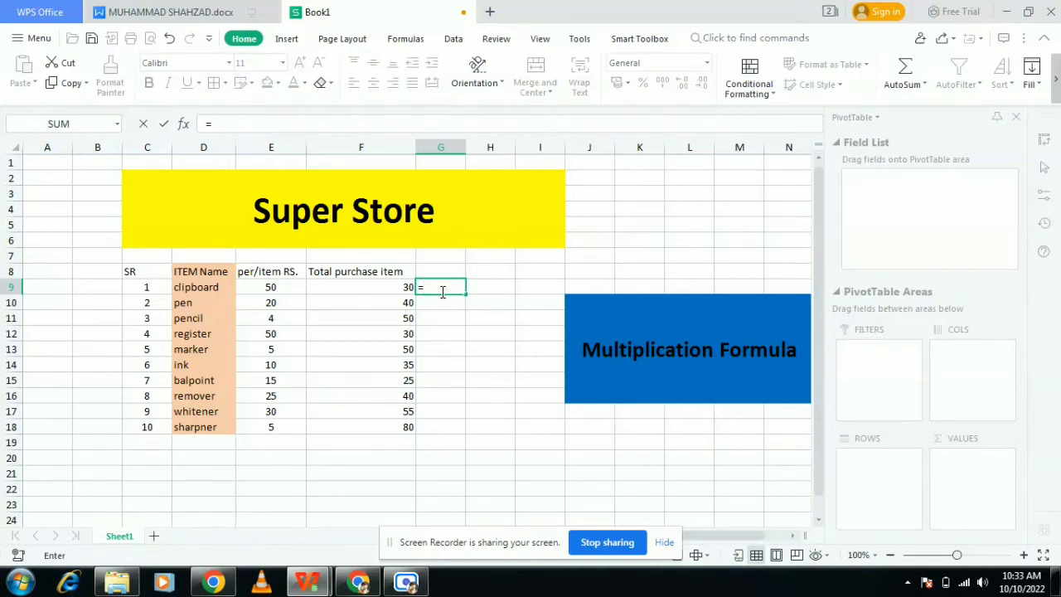
click(285, 288)
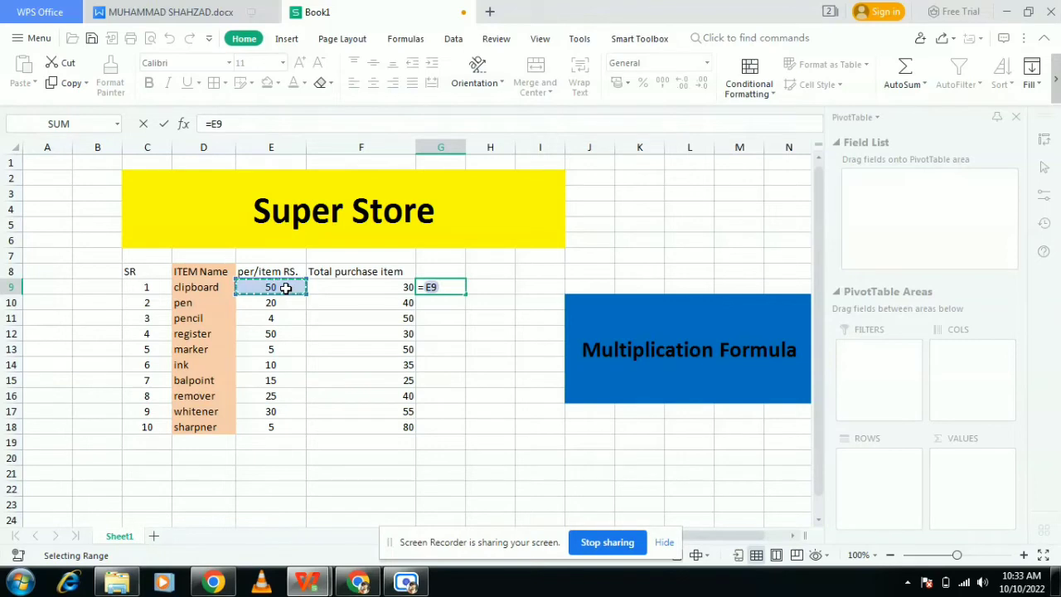
text(*)
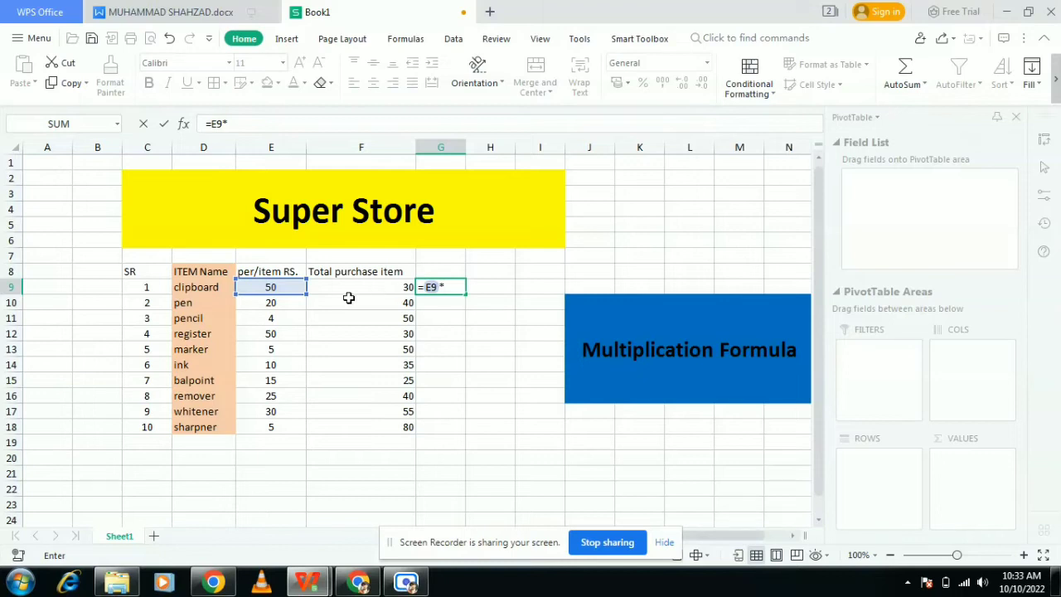
click(377, 285)
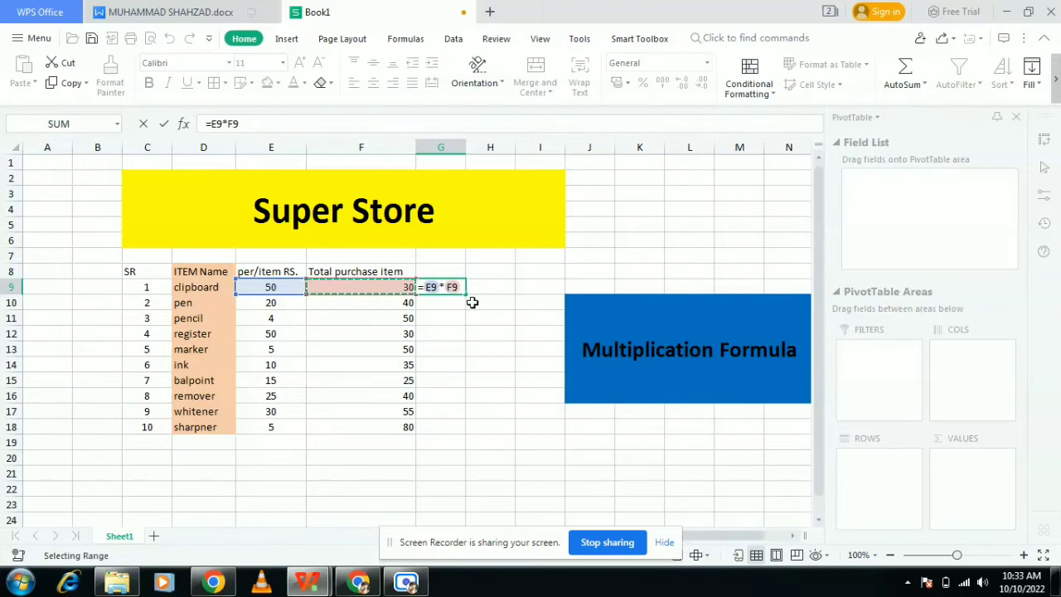
key(Return)
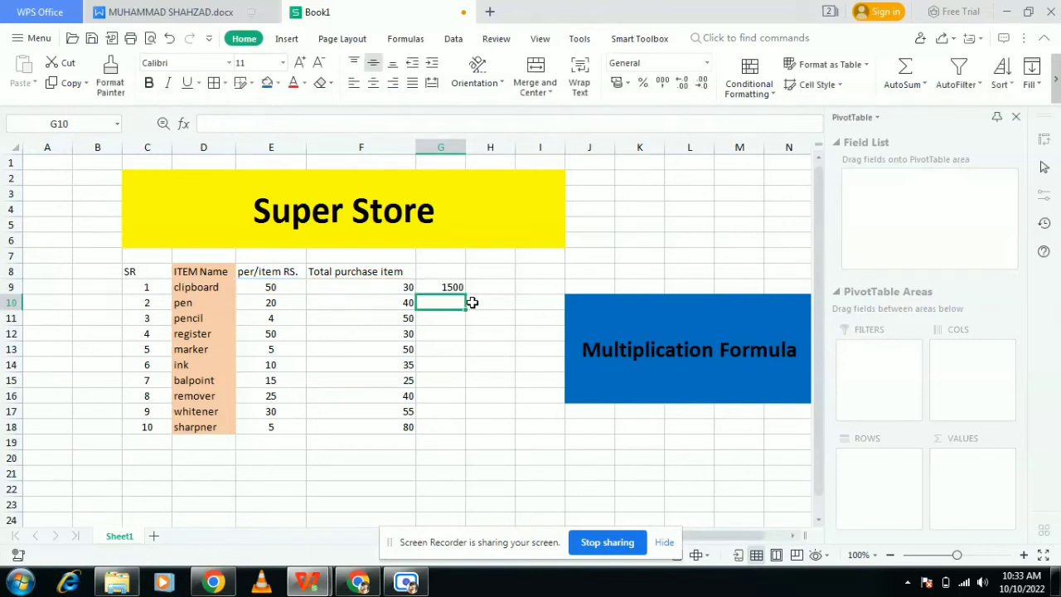
Copy the multiplication formula from G9 down through G18 for all remaining items
click(453, 289)
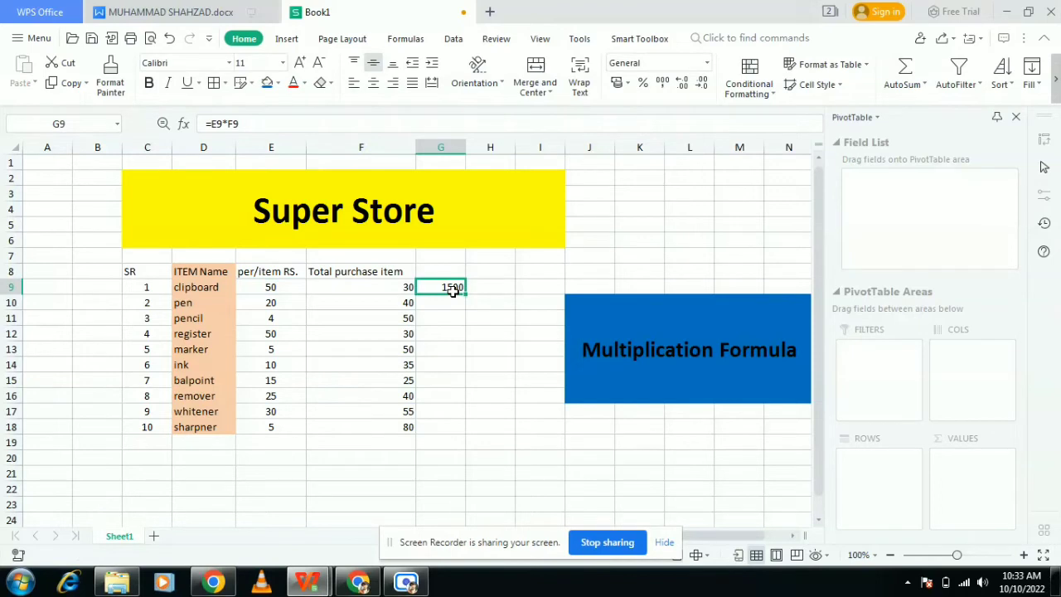
click(278, 285)
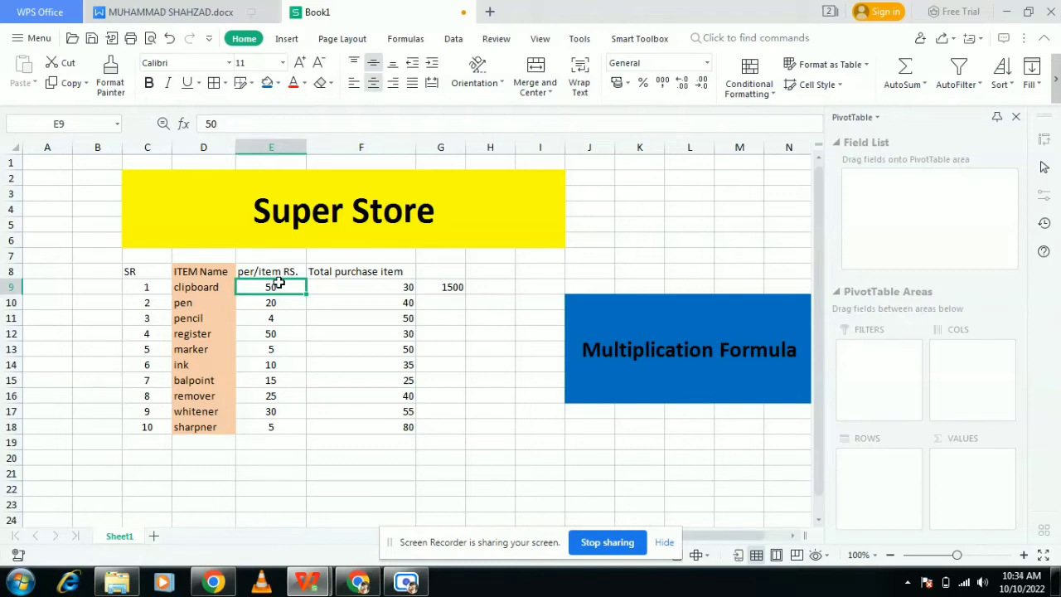
click(382, 286)
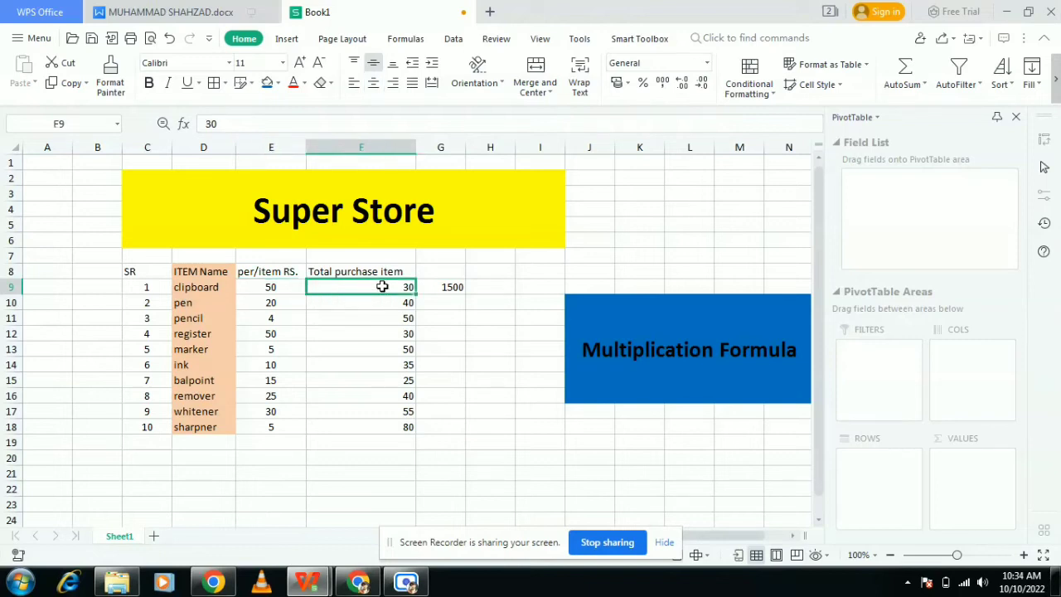
click(440, 286)
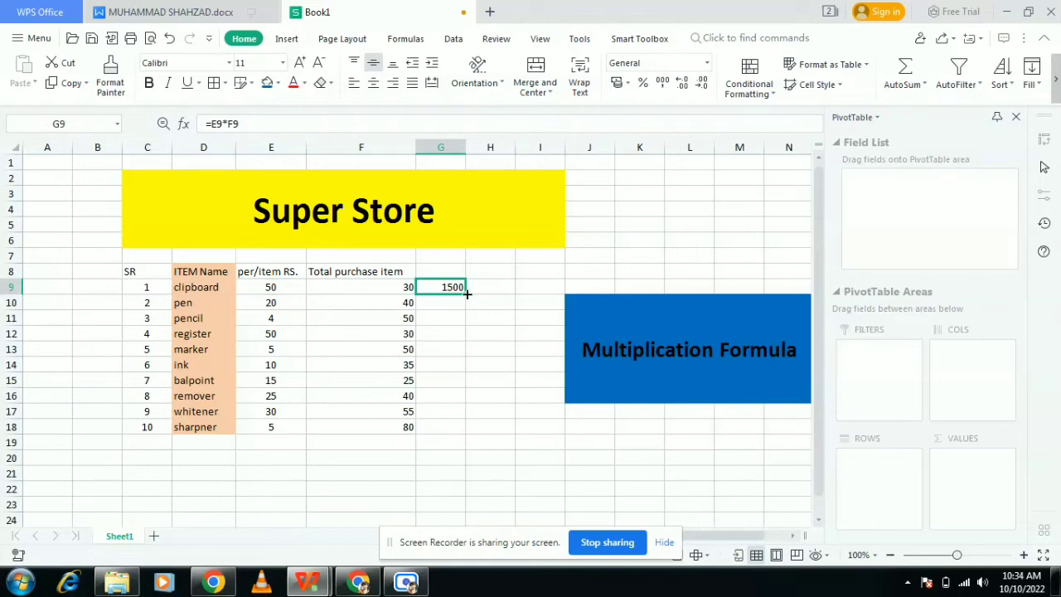
drag(467, 292, 460, 426)
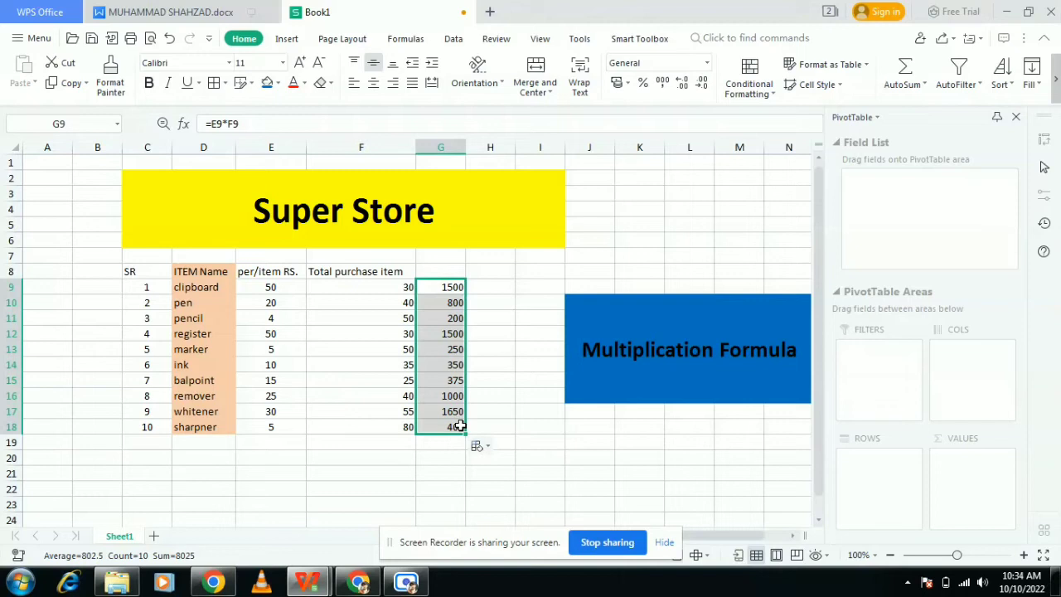
click(518, 425)
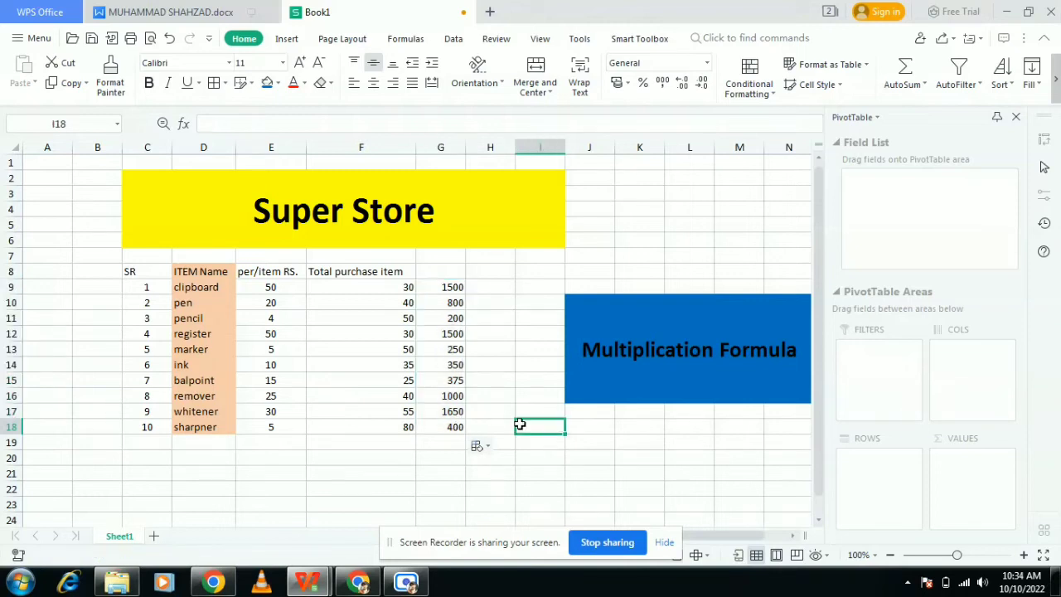
Enter the sample numbers 2500 in cell J22 and 3000 in cell K22, below the item table
key(Down)
key(Down)
key(Down)
key(Down)
key(Down)
key(Down)
key(Down)
key(Down)
key(Down)
key(Down)
key(Down)
key(Down)
key(Down)
key(Down)
key(Down)
key(Down)
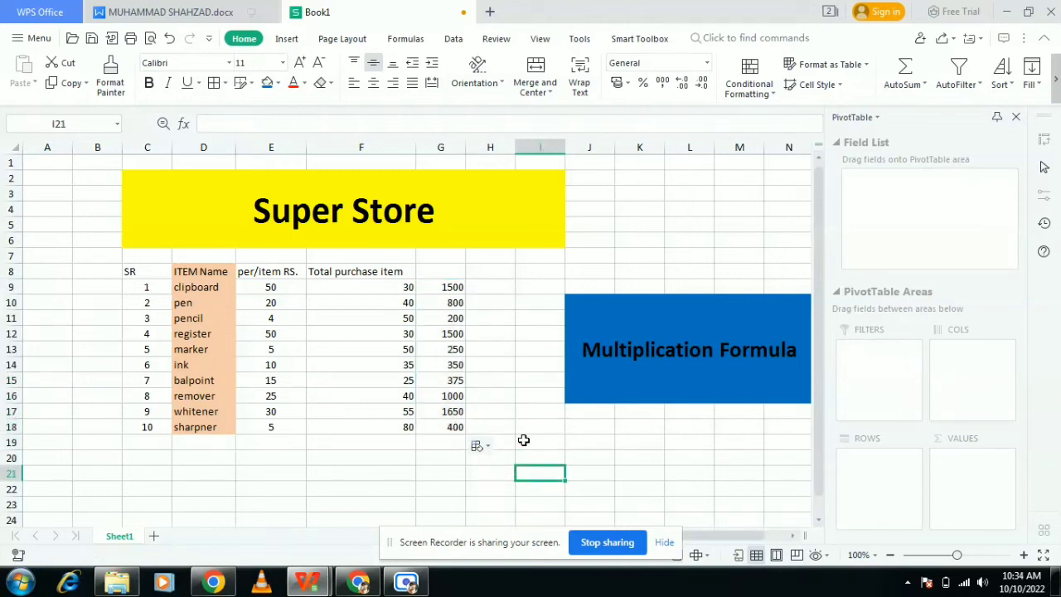
key(Down)
key(Down)
key(Down)
key(Down)
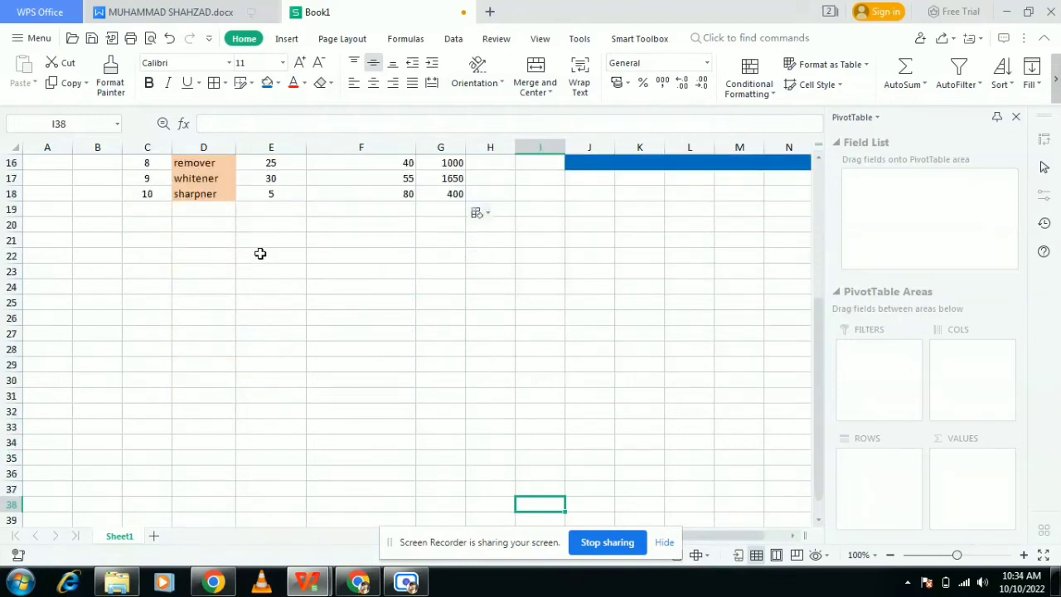
click(595, 262)
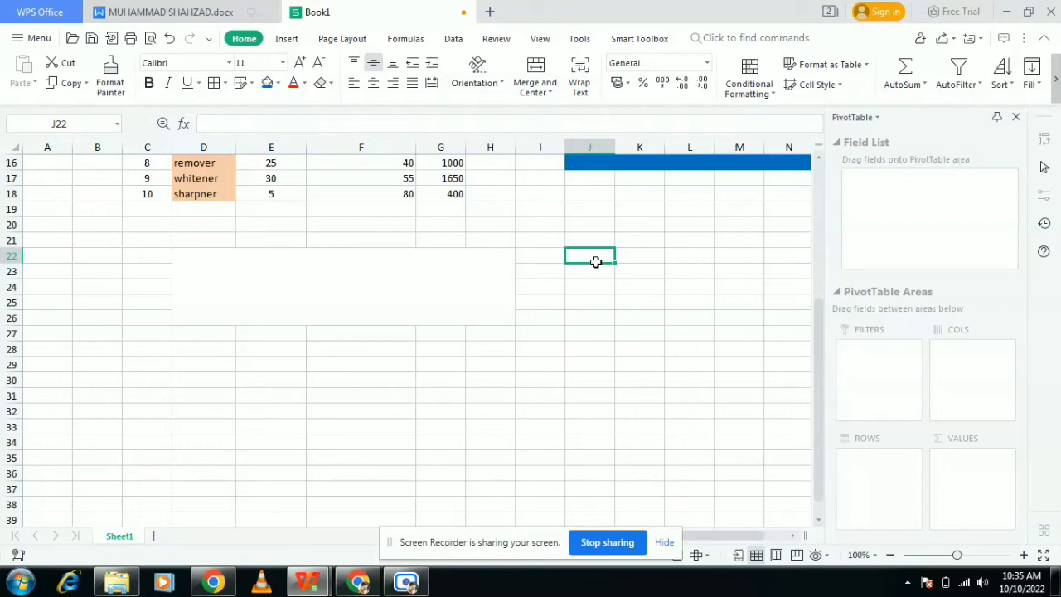
text(2500)
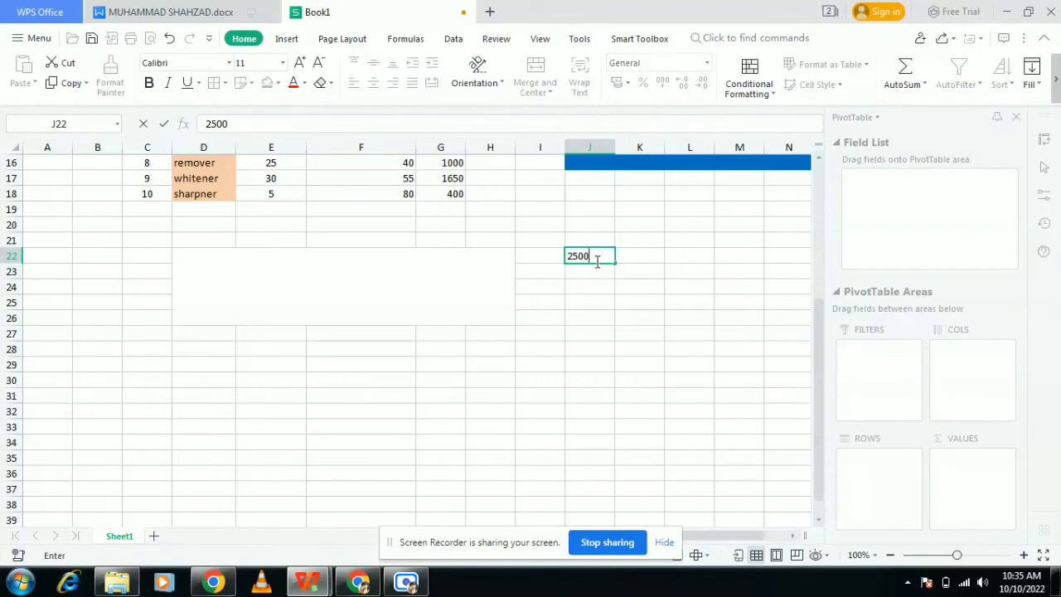
click(633, 262)
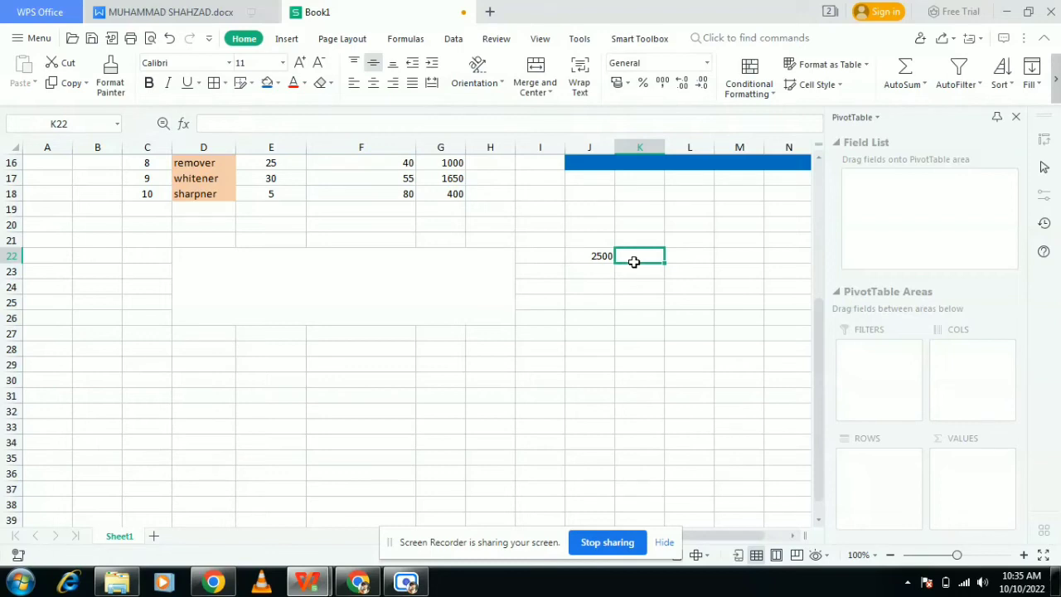
text(3)
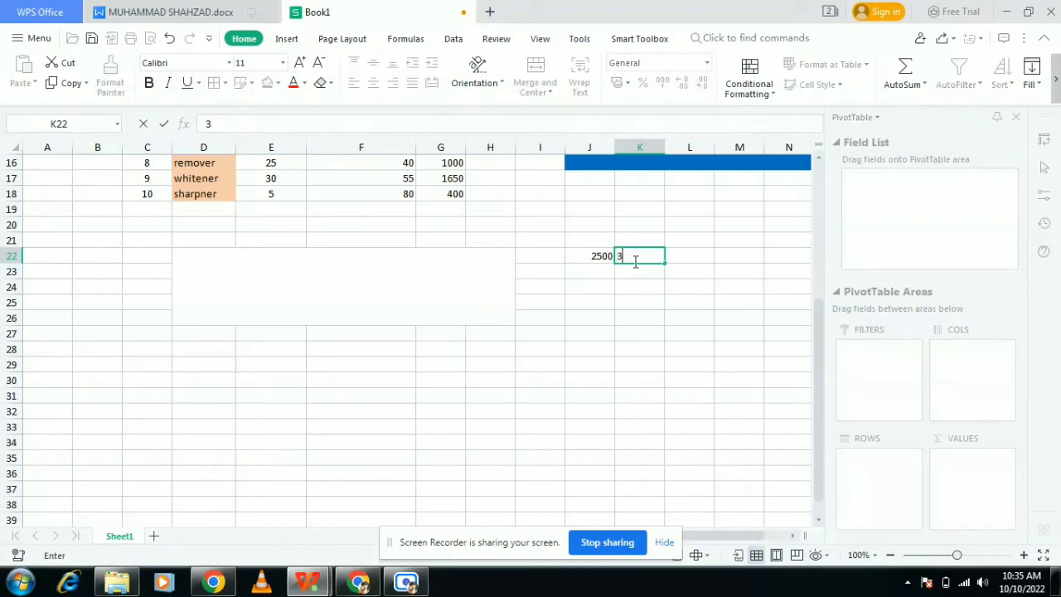
text(000)
click(655, 303)
Multiply the two sample numbers in cell K26 with the formula =J22*K22
click(594, 255)
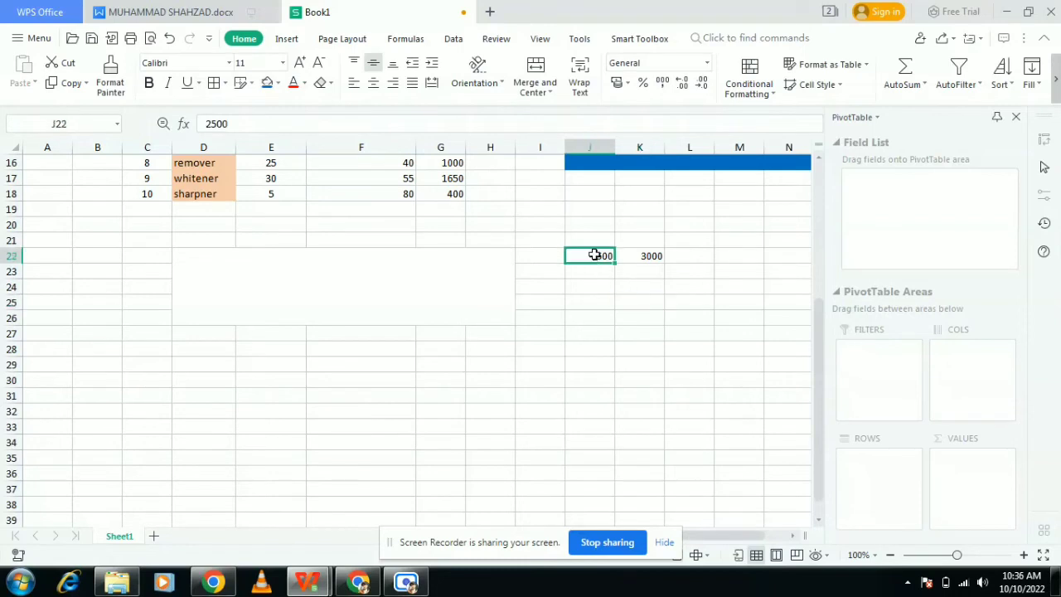
click(677, 257)
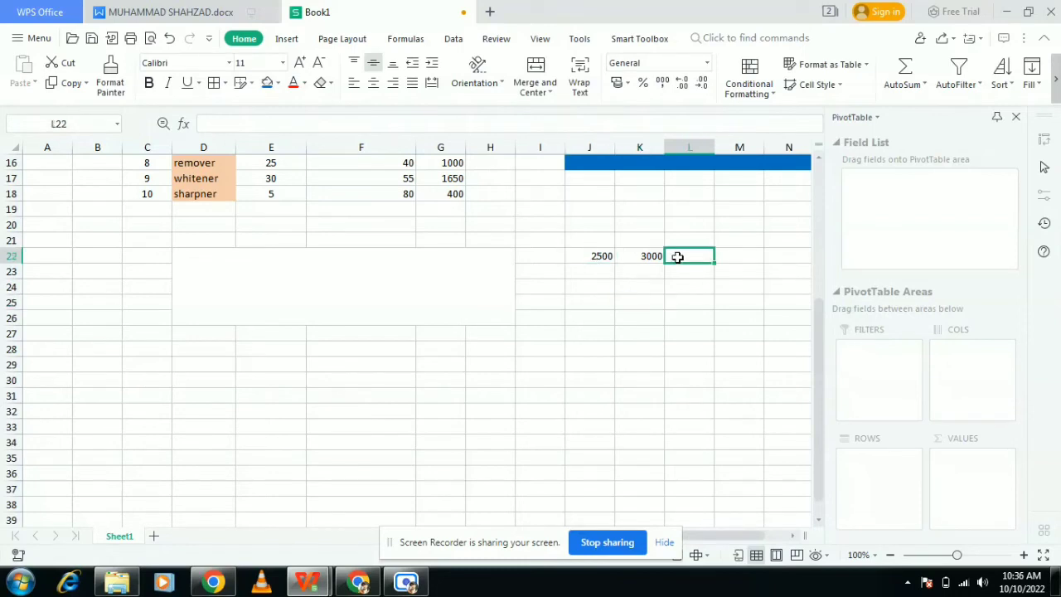
click(633, 354)
click(552, 347)
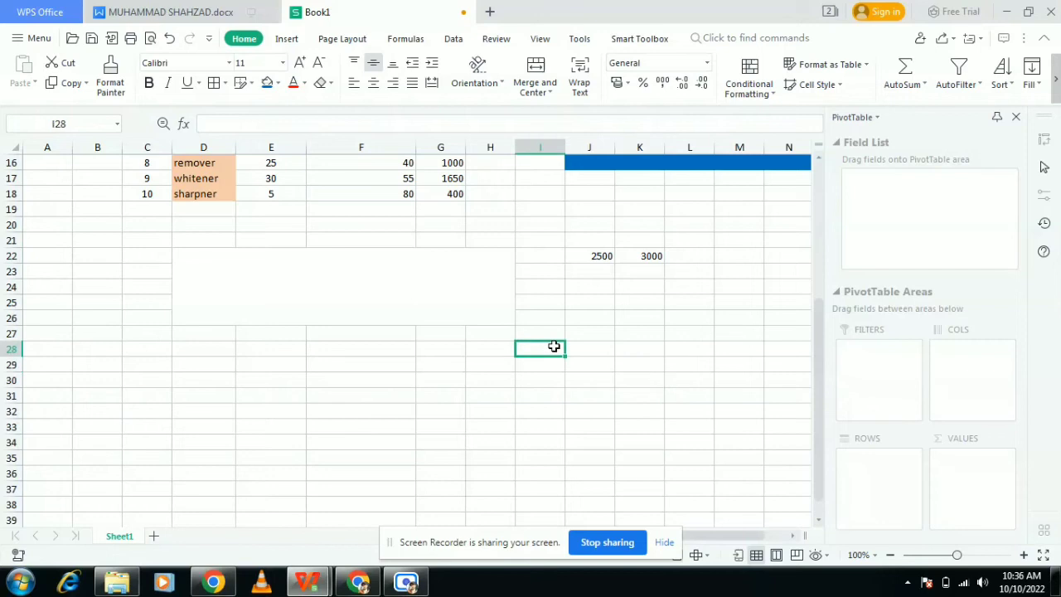
click(634, 320)
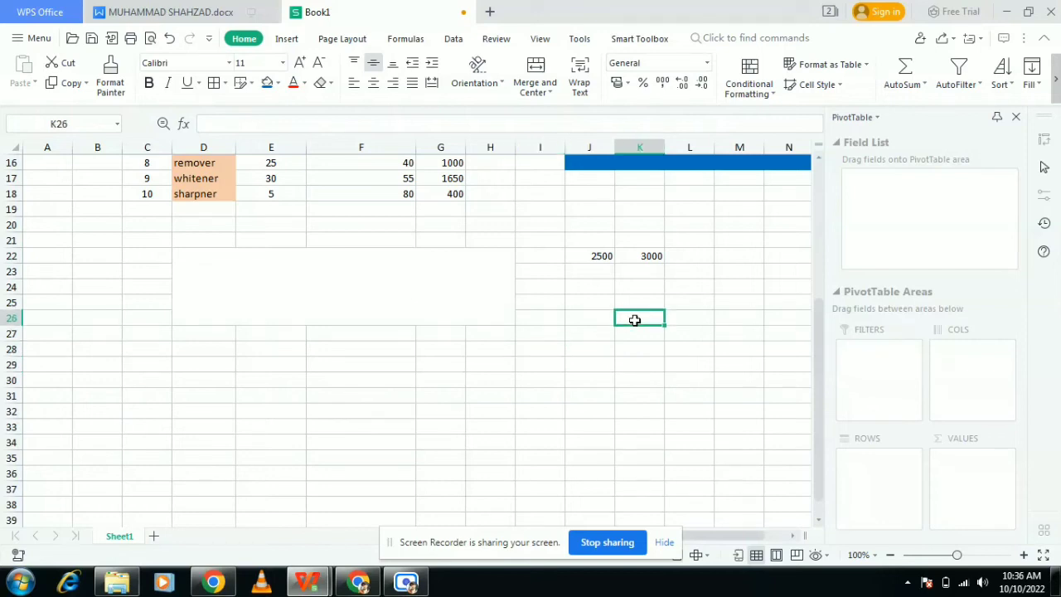
text(=)
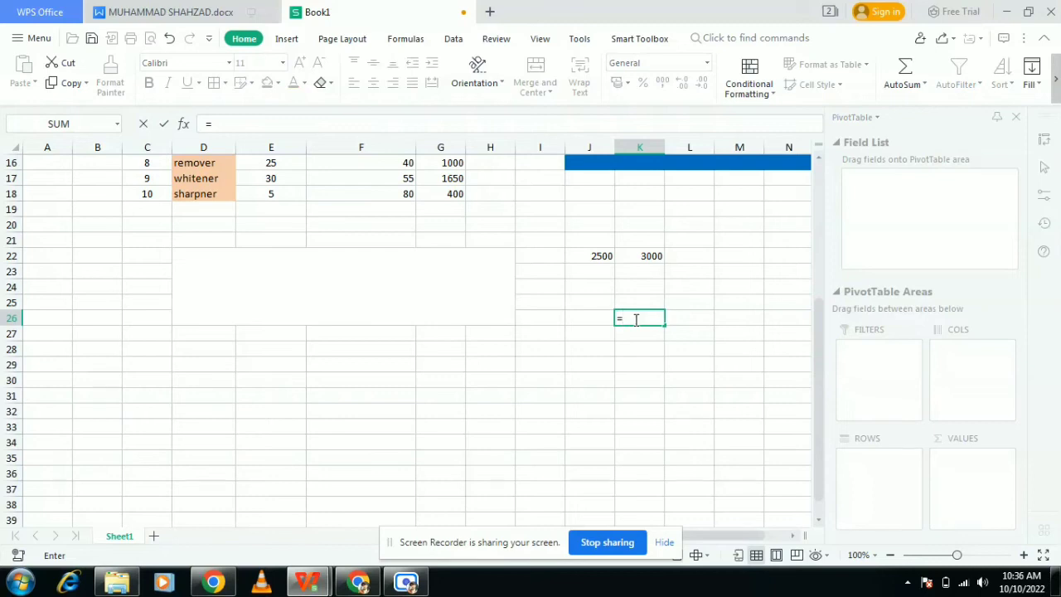
click(600, 259)
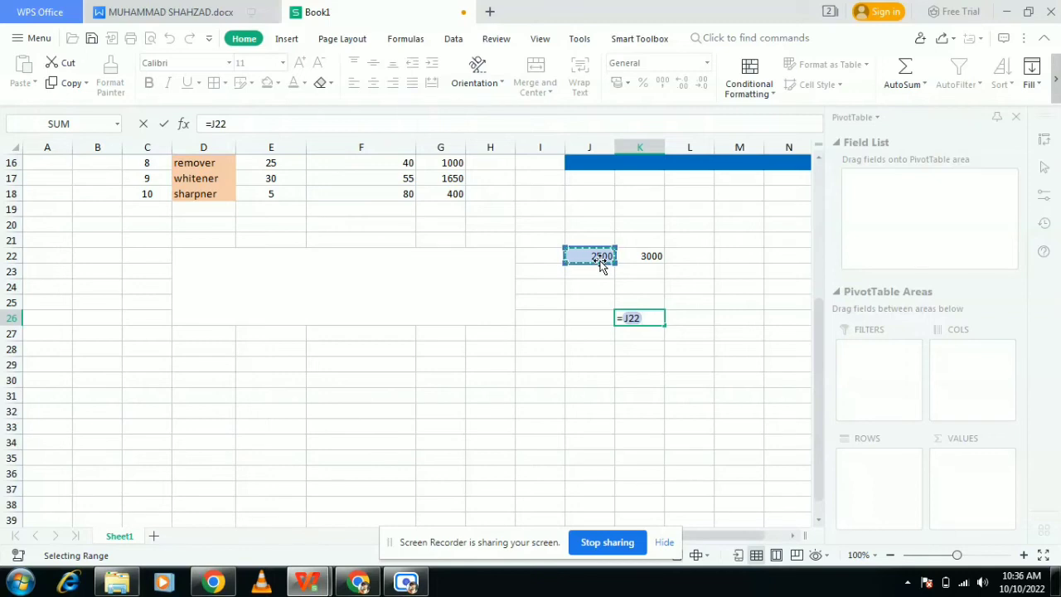
text(*)
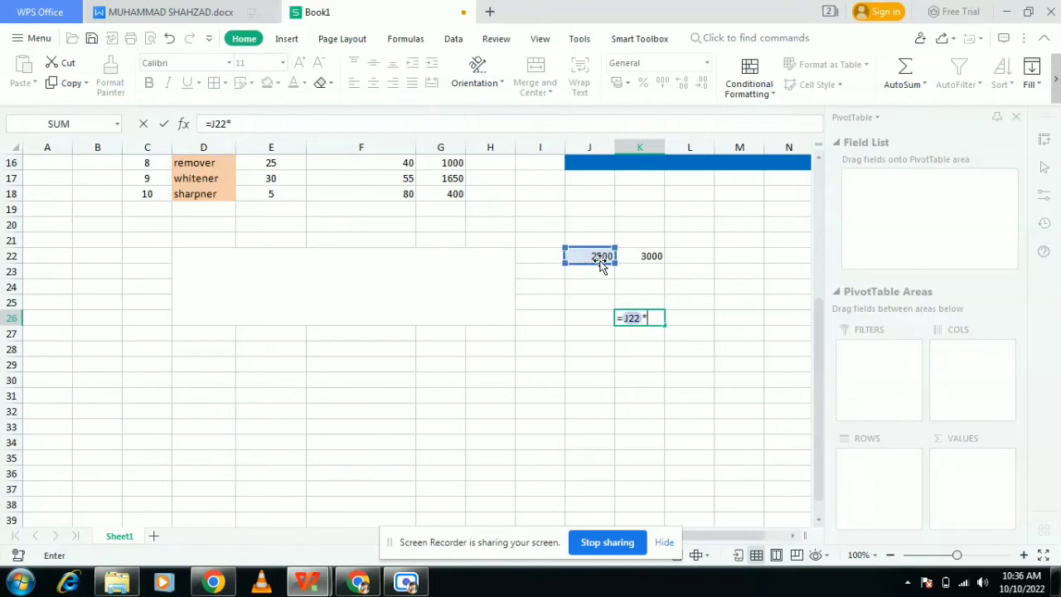
click(652, 257)
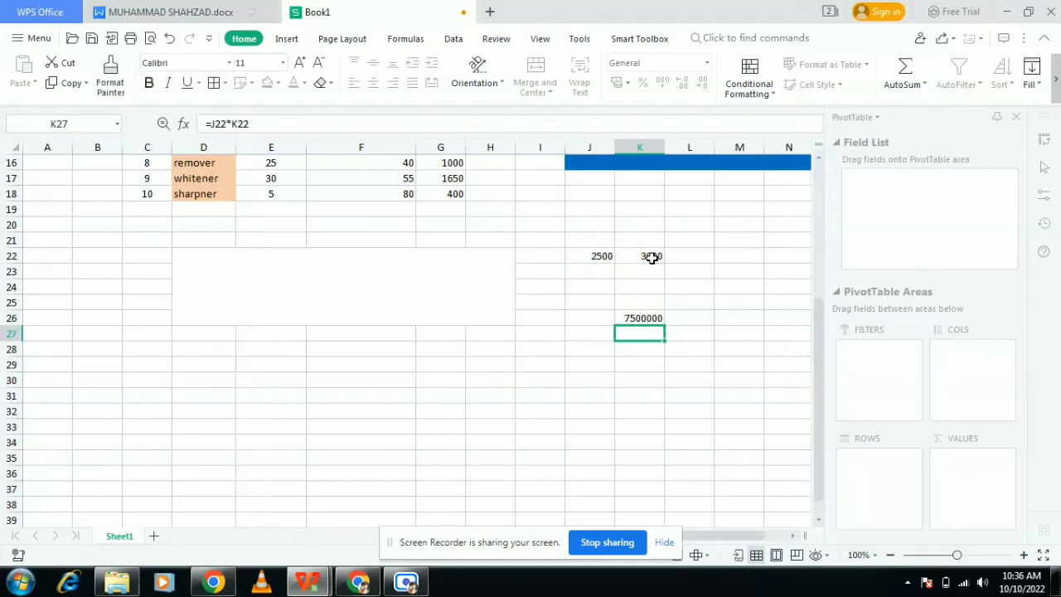
key(Return)
click(640, 318)
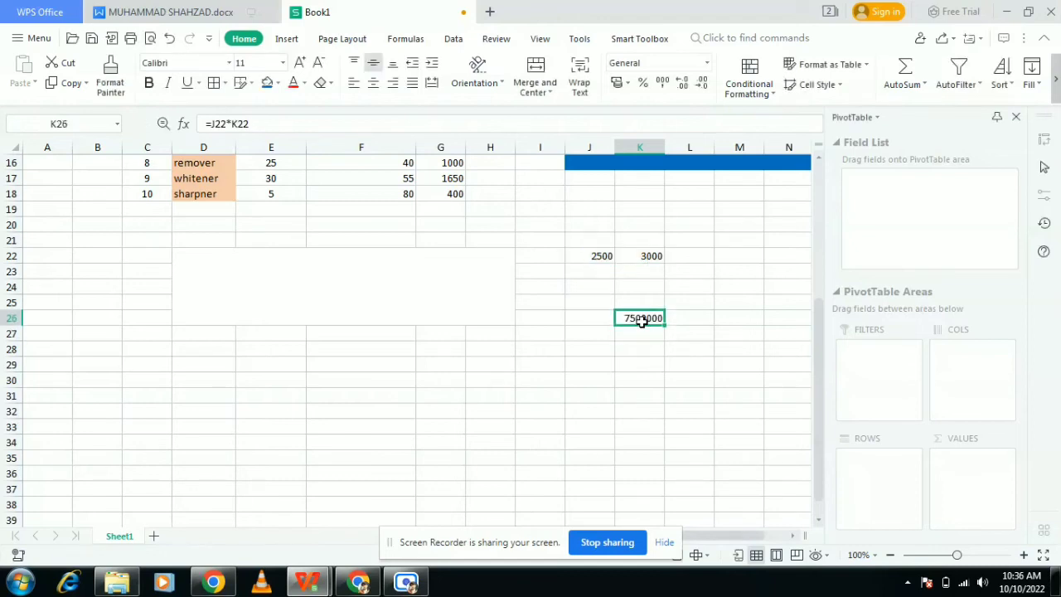
drag(582, 244, 673, 320)
click(283, 410)
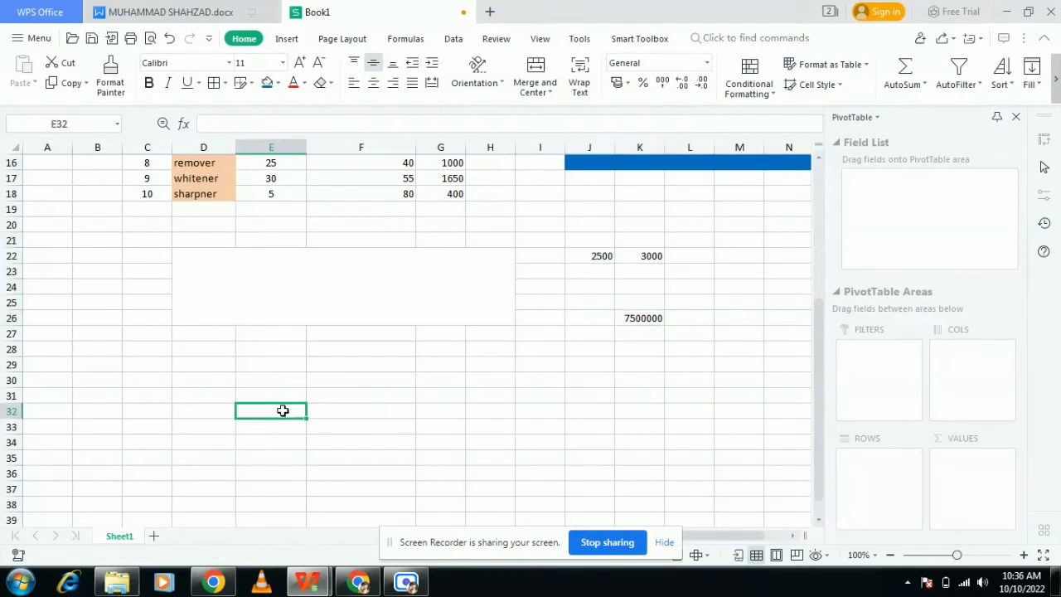
click(606, 258)
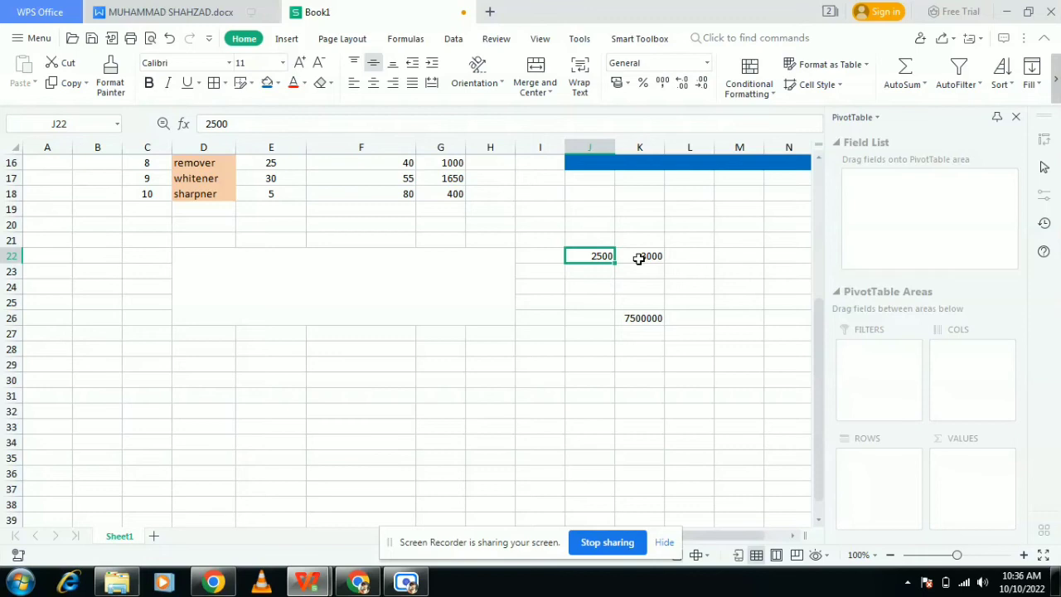
drag(642, 252, 641, 323)
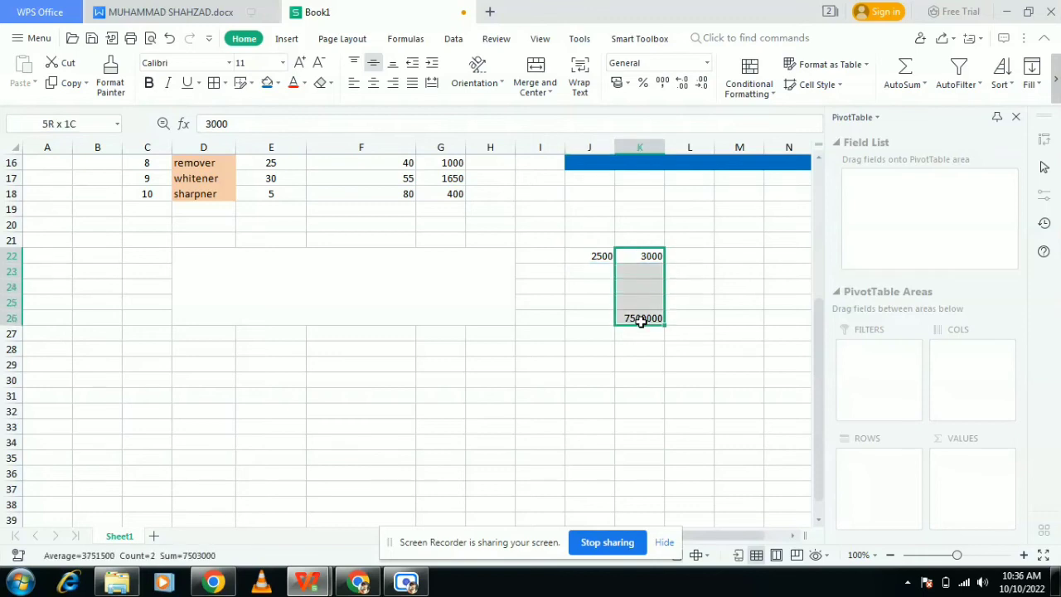
drag(589, 256, 666, 329)
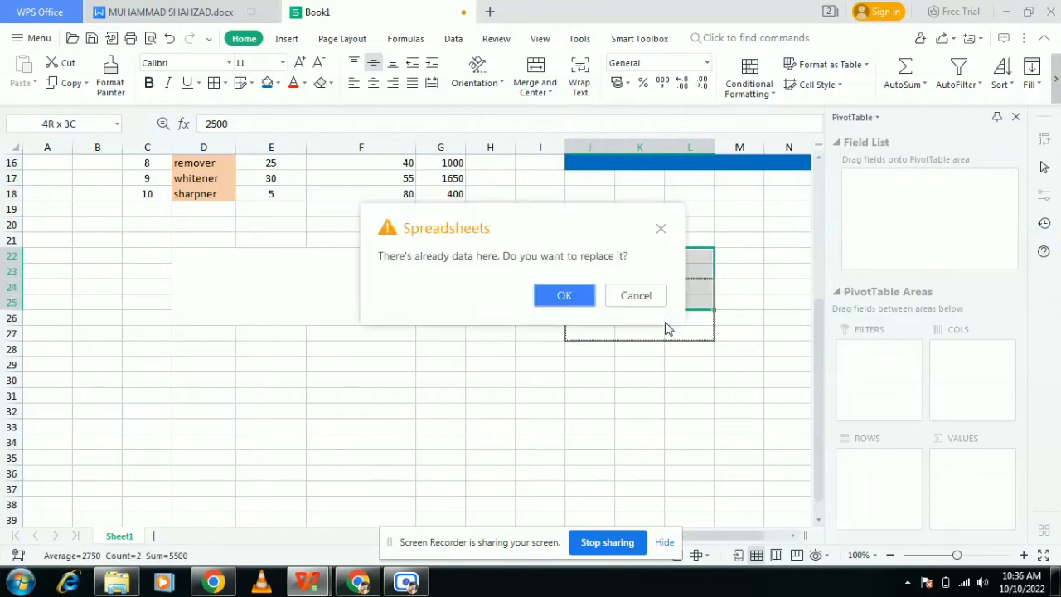
click(623, 293)
click(314, 337)
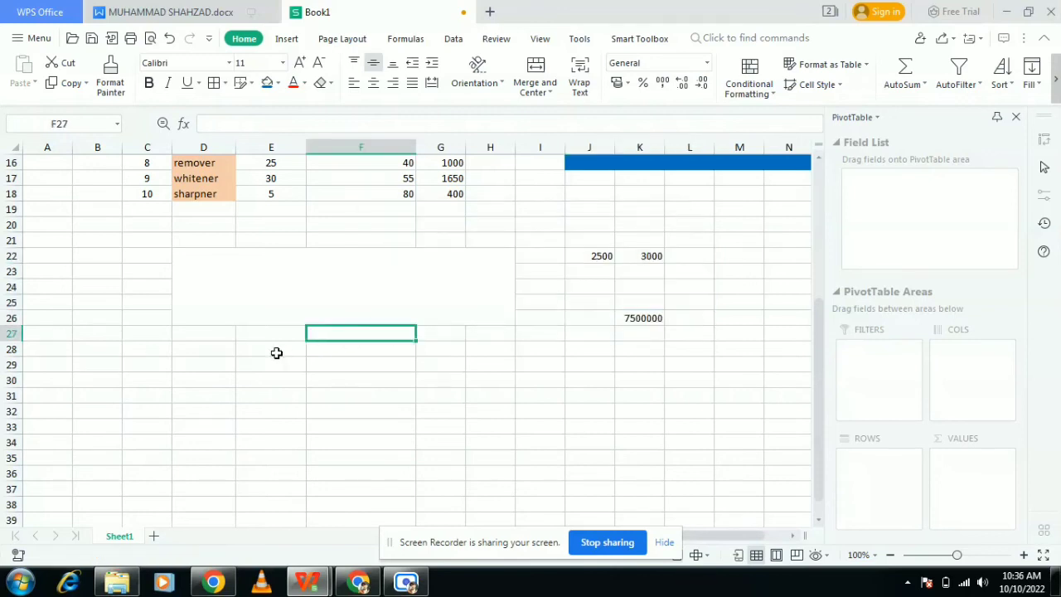
Enter the label bike in cell E28, in the empty area below the item table
click(277, 354)
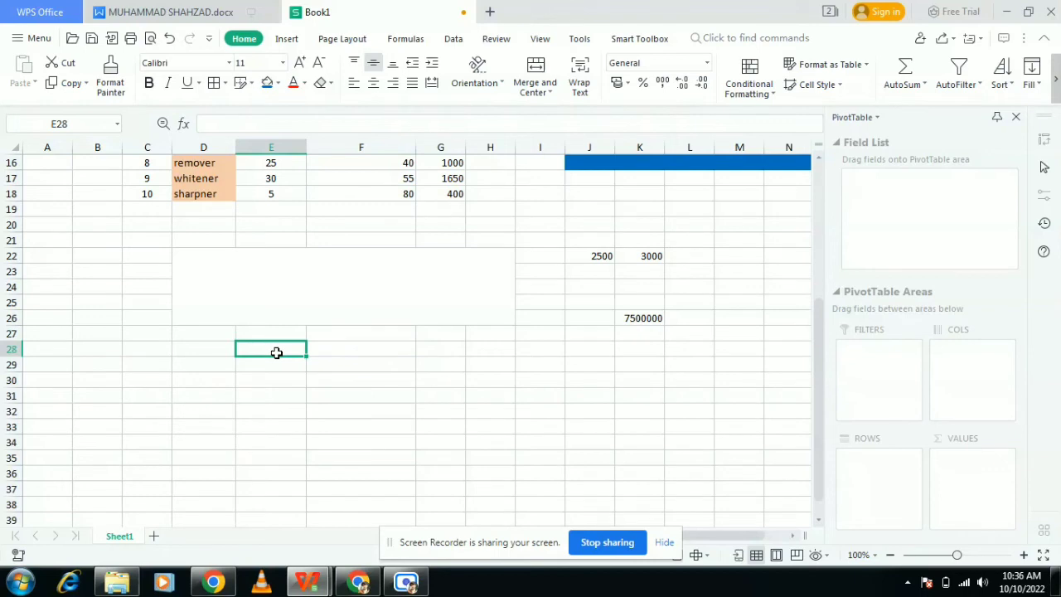
text(bike)
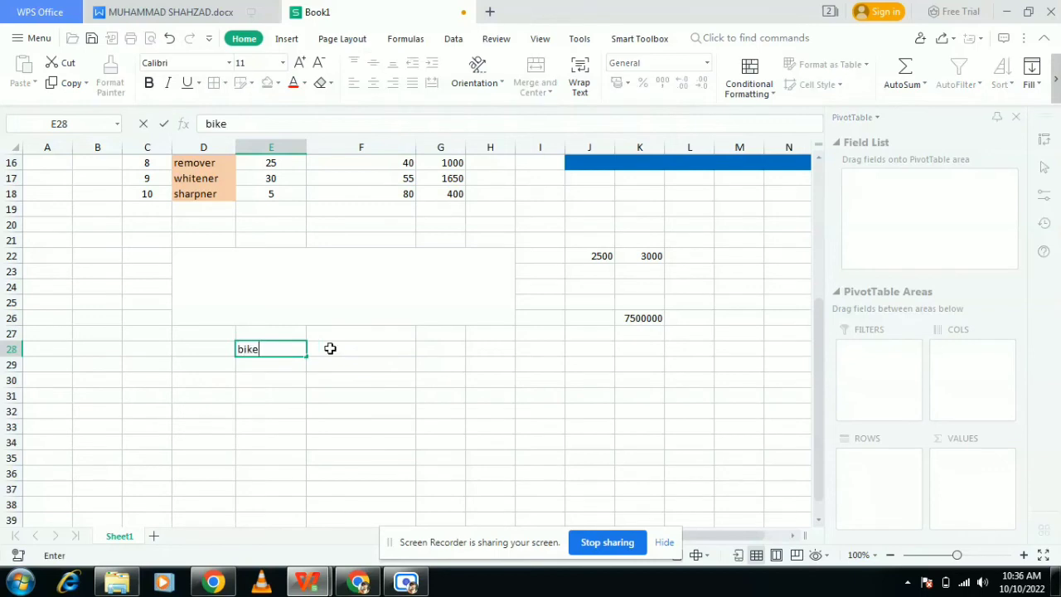
click(330, 348)
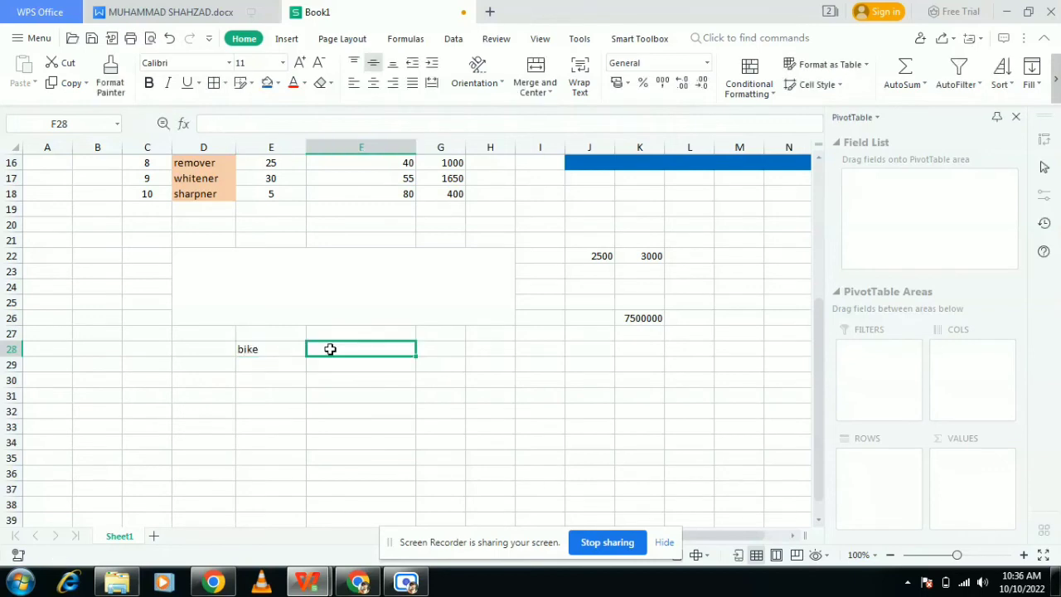
double_click(286, 350)
key(Escape)
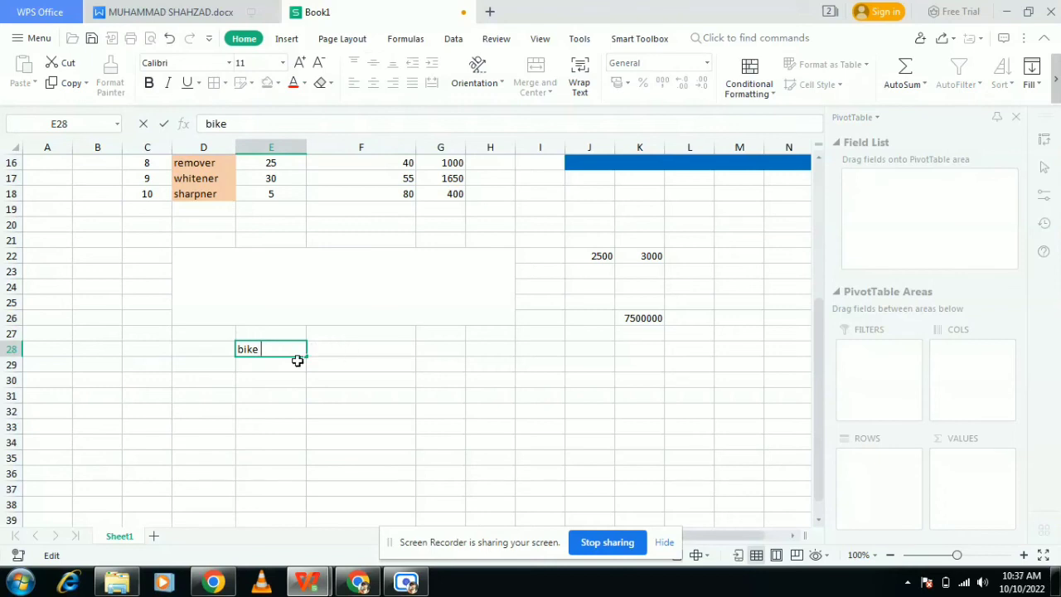
click(297, 361)
Enter the bike's price of 100000 in cell E29 and the quantity 20 in cell F29
double_click(265, 368)
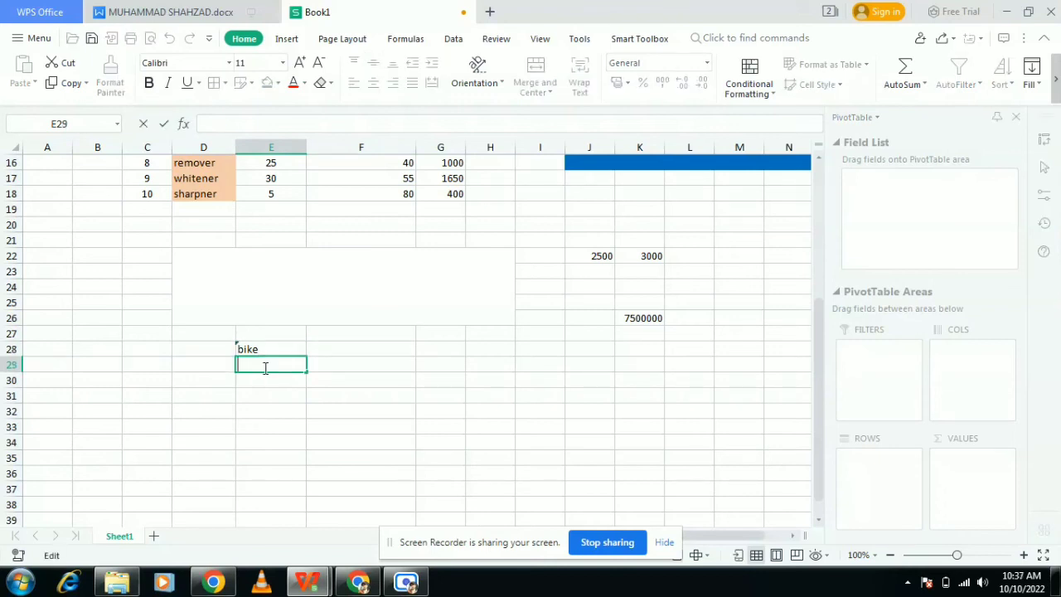
text(100000)
click(357, 365)
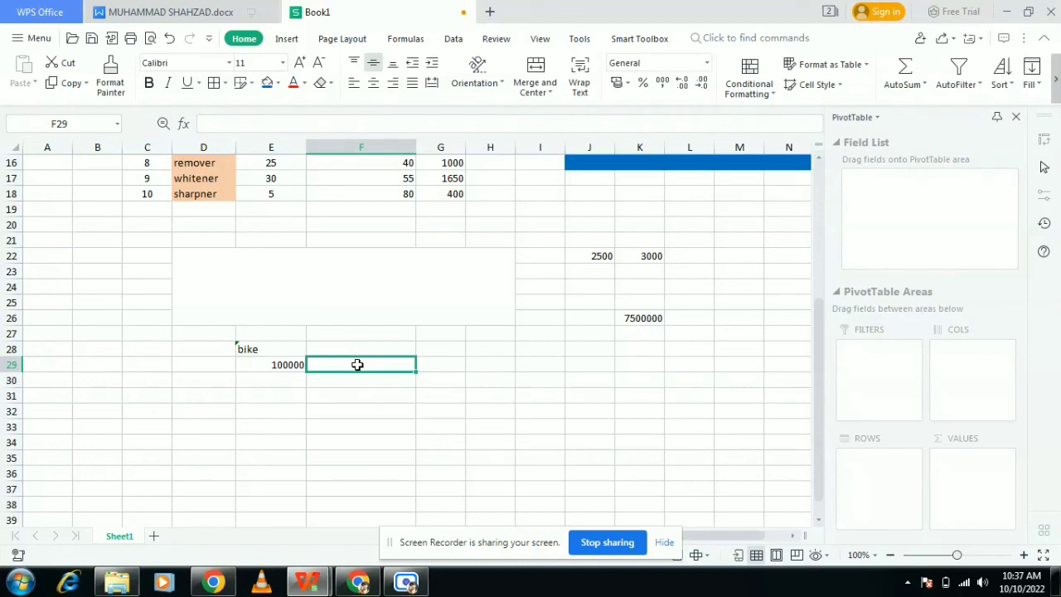
text(20)
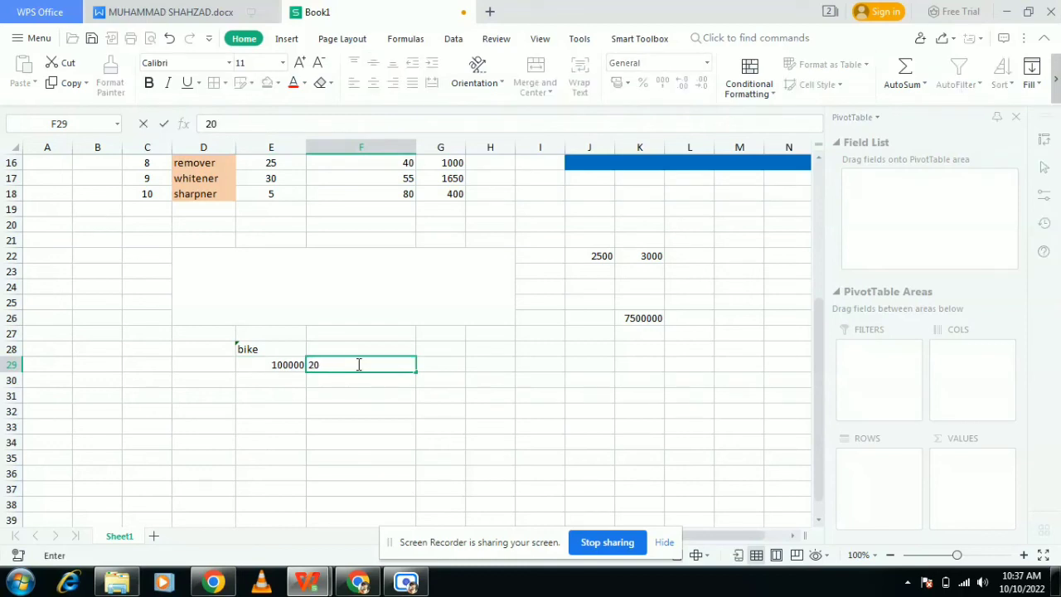
Multiply the bike's price by its quantity in cell G29 with the formula =E29*F29, and select the bike example's cells
click(440, 373)
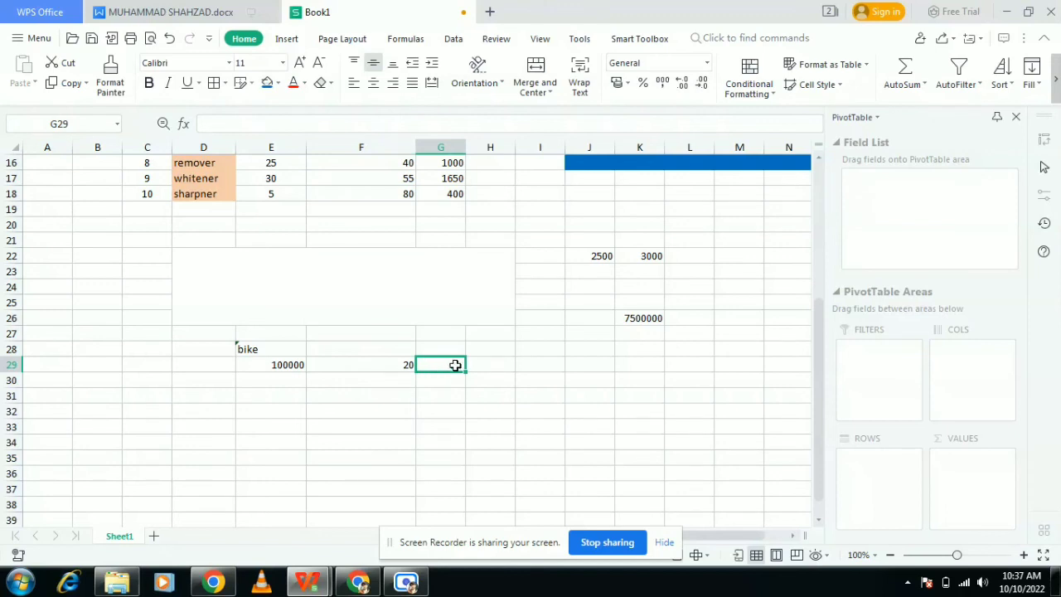
text(=)
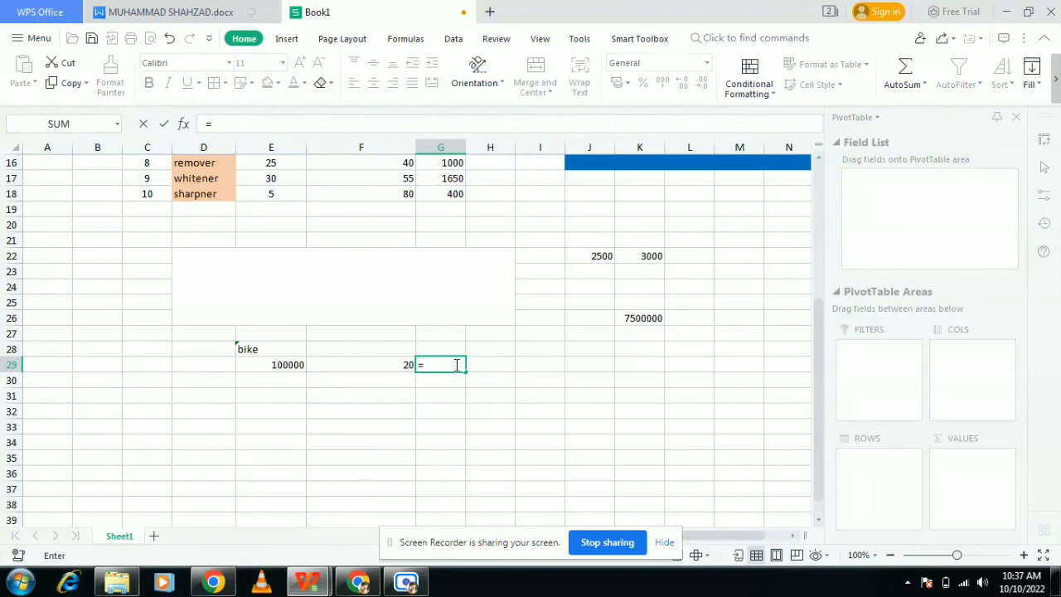
click(286, 365)
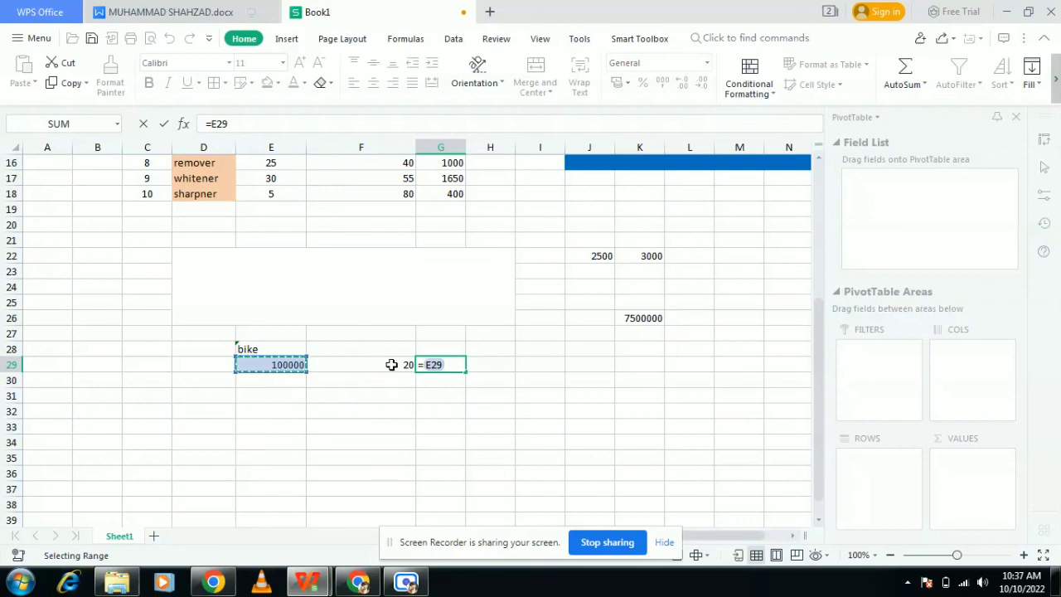
text(*)
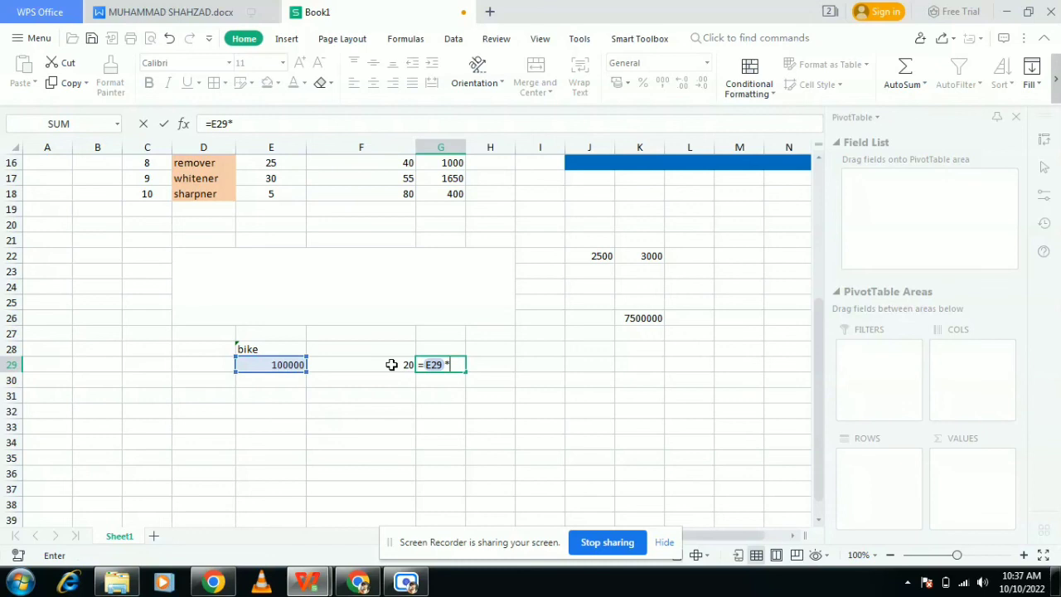
click(391, 365)
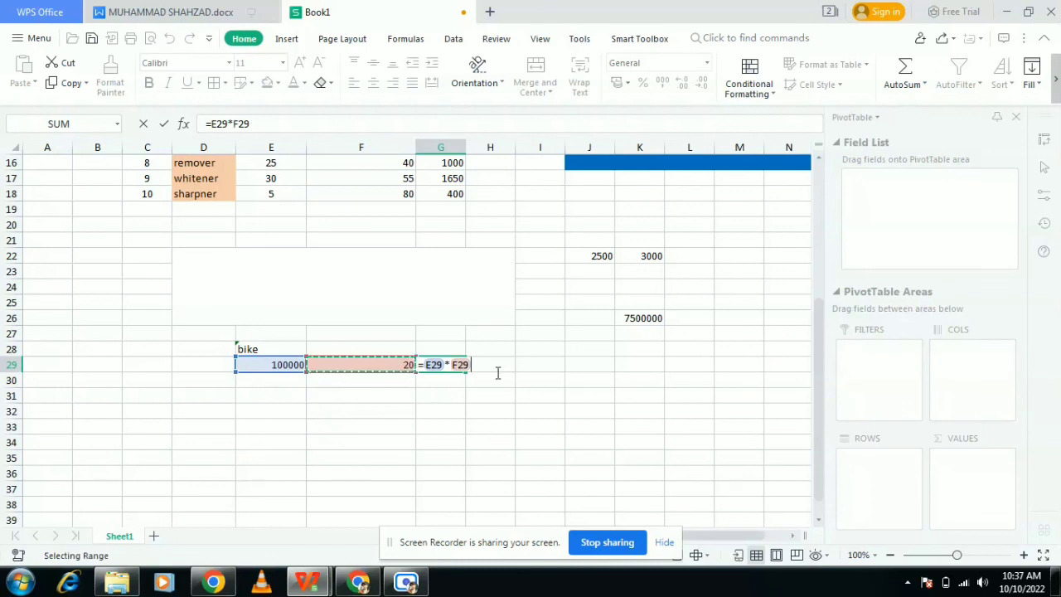
key(Return)
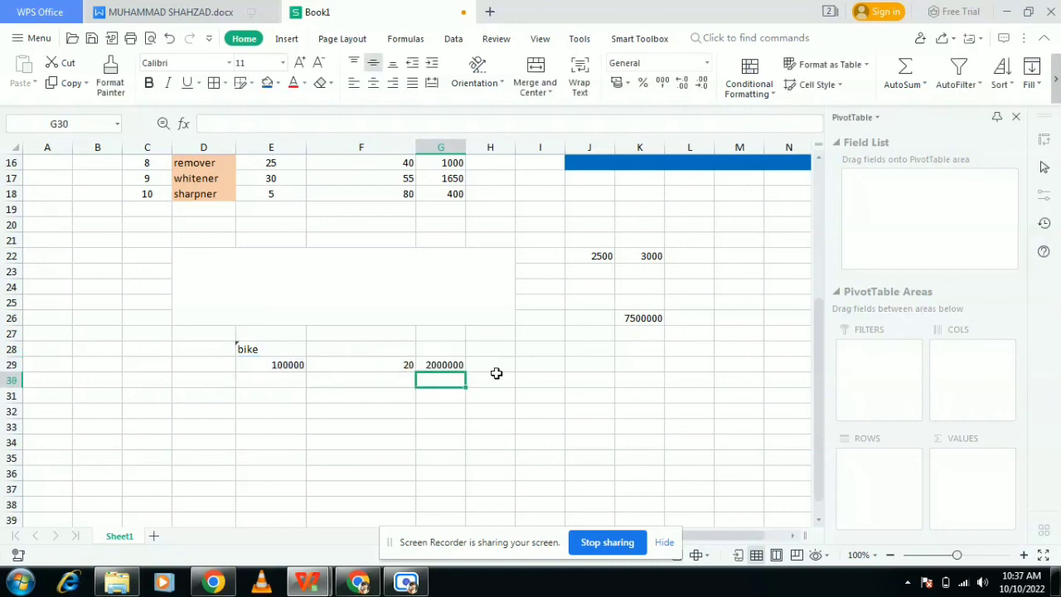
click(449, 366)
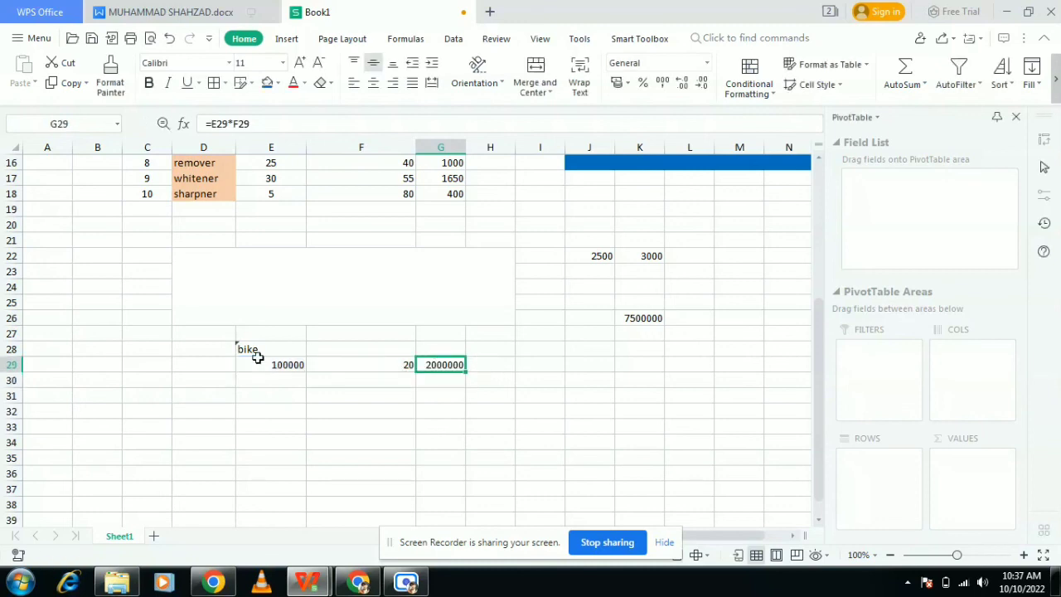
drag(239, 344, 443, 372)
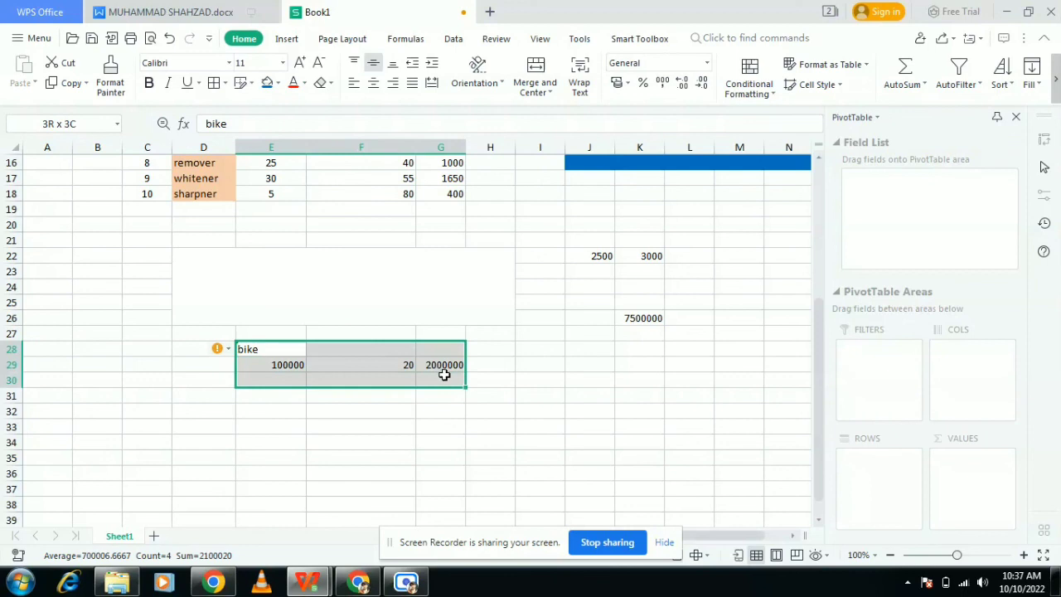